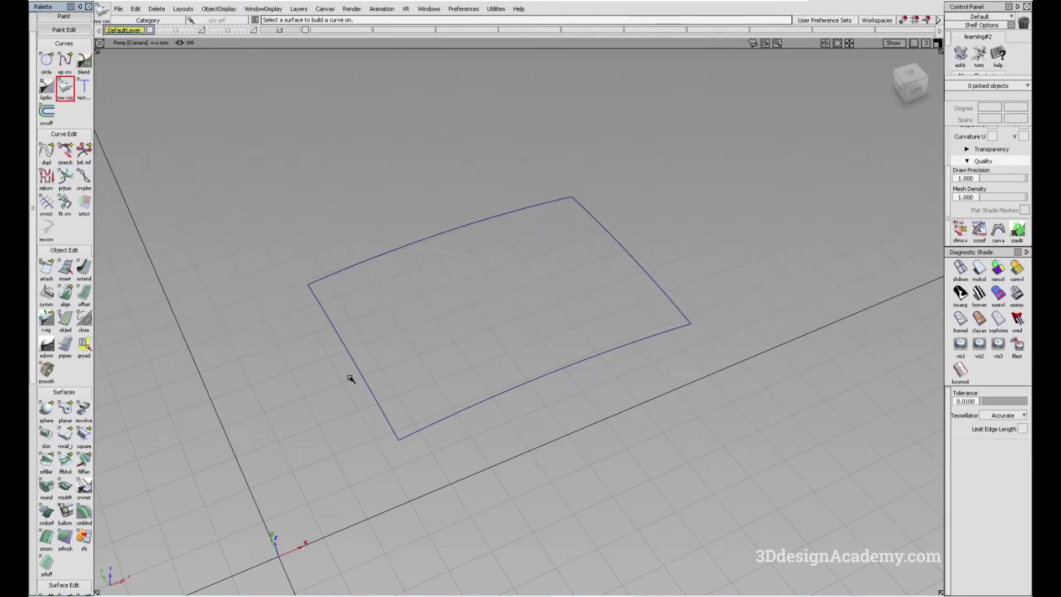
In the top view, draw an edit-point curve across the rectangular surface and pull its middle CV to bow it slightly upward
key("F5")
right_click_drag(621, 327, 500, 362, "alt+shift")
middle_click_drag(510, 453, 487, 344, "alt+shift")
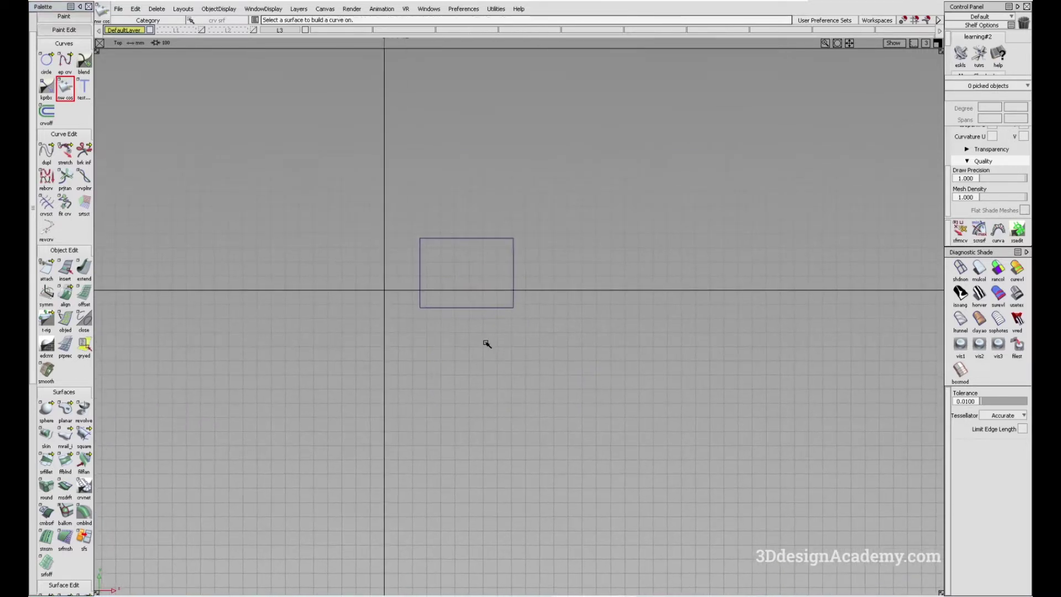
left_click(65, 61)
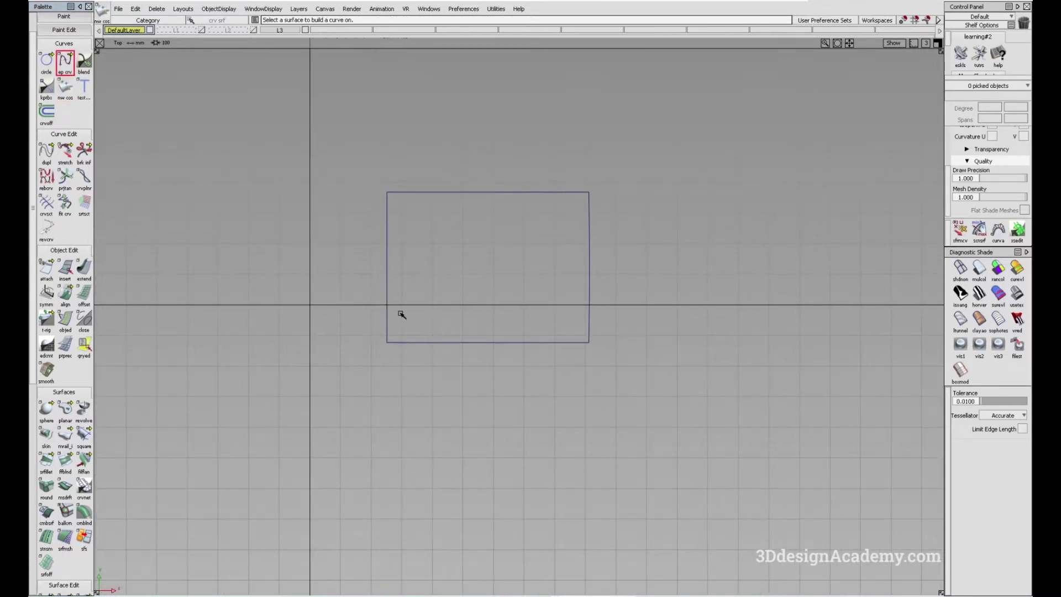
left_click(366, 266)
left_click(639, 238)
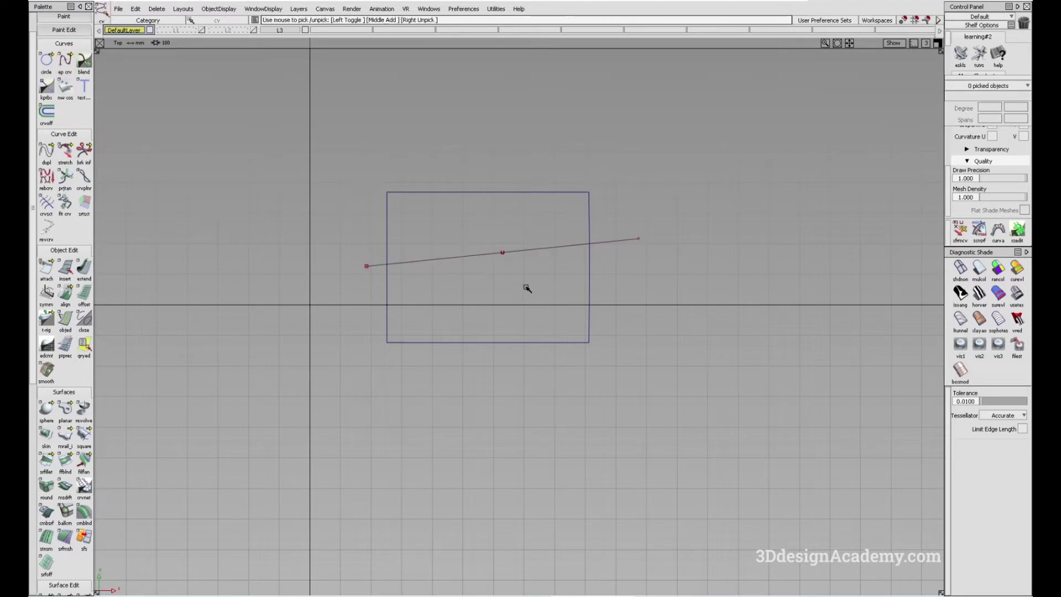
left_click_drag(526, 287, 489, 240)
left_click_drag(526, 288, 555, 281, "ctrl+shift")
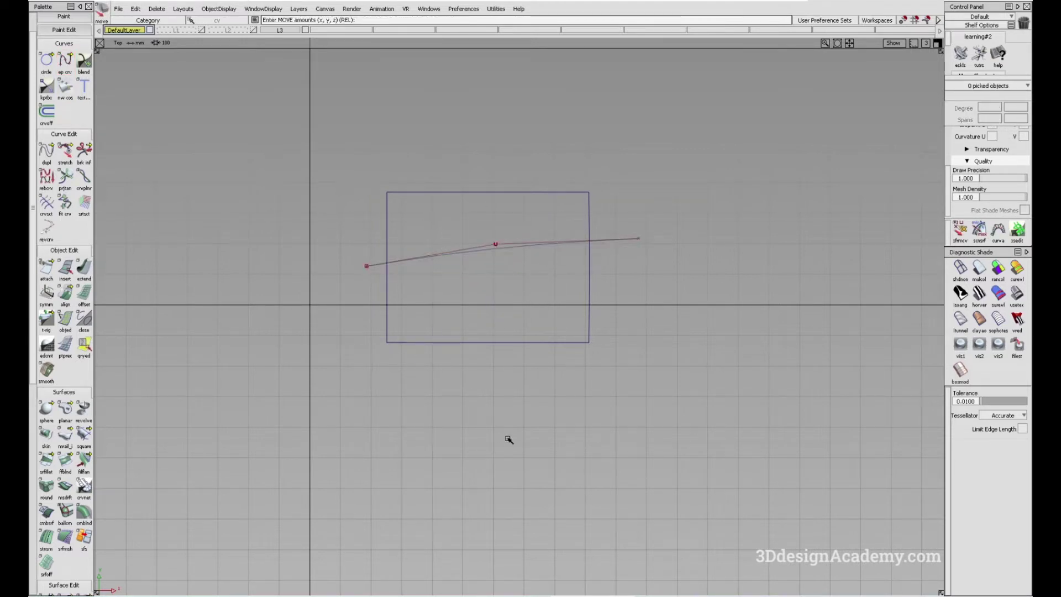
Project the bowed curve onto the rectangular surface along the vector (0, 0, -1) to make a curve-on-surface
scroll(55, 497, "down", 3)
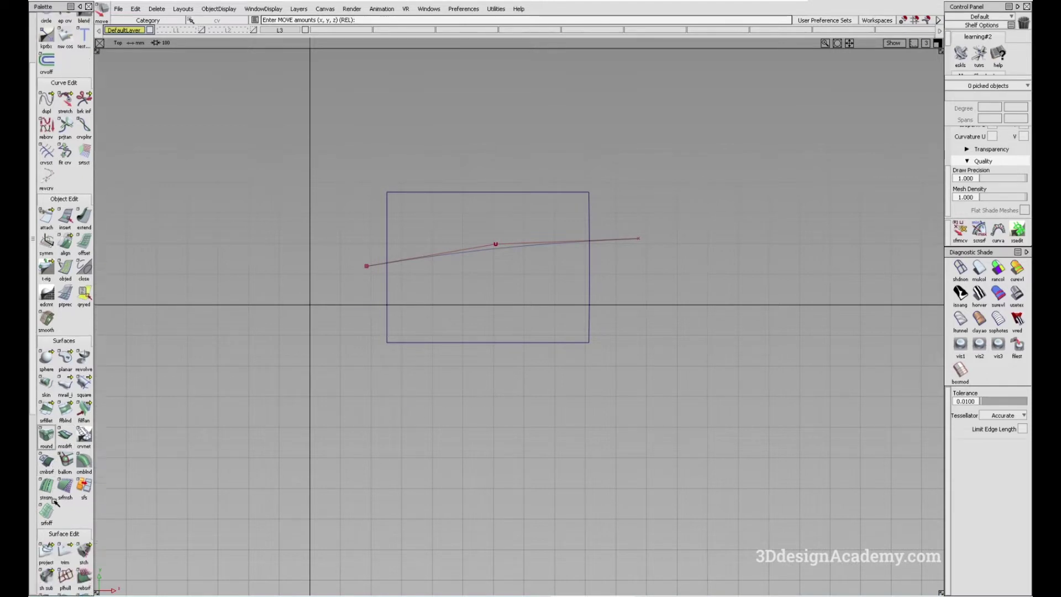
left_click(47, 526)
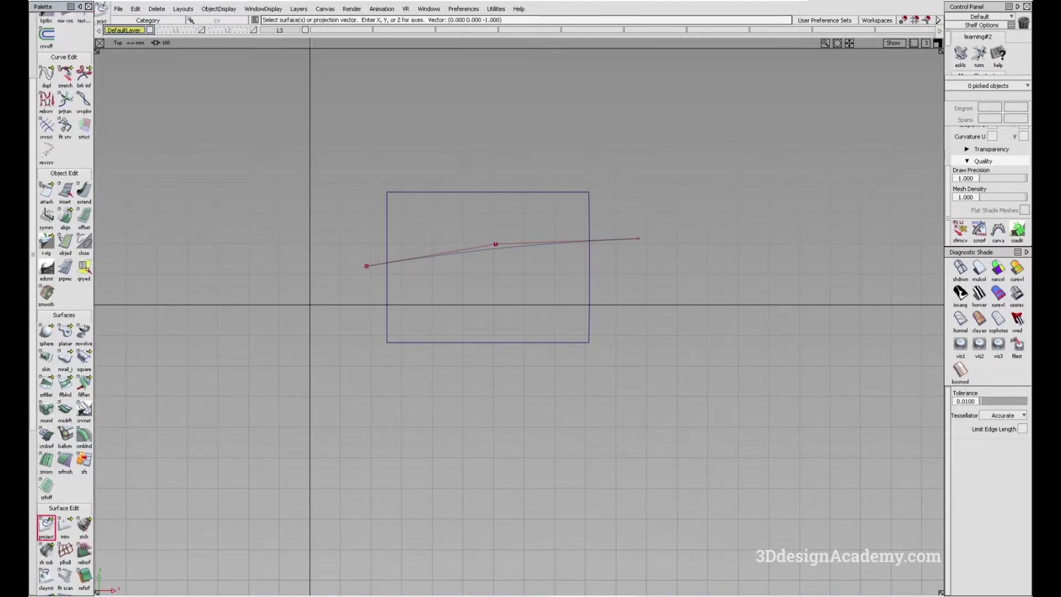
left_click(475, 209)
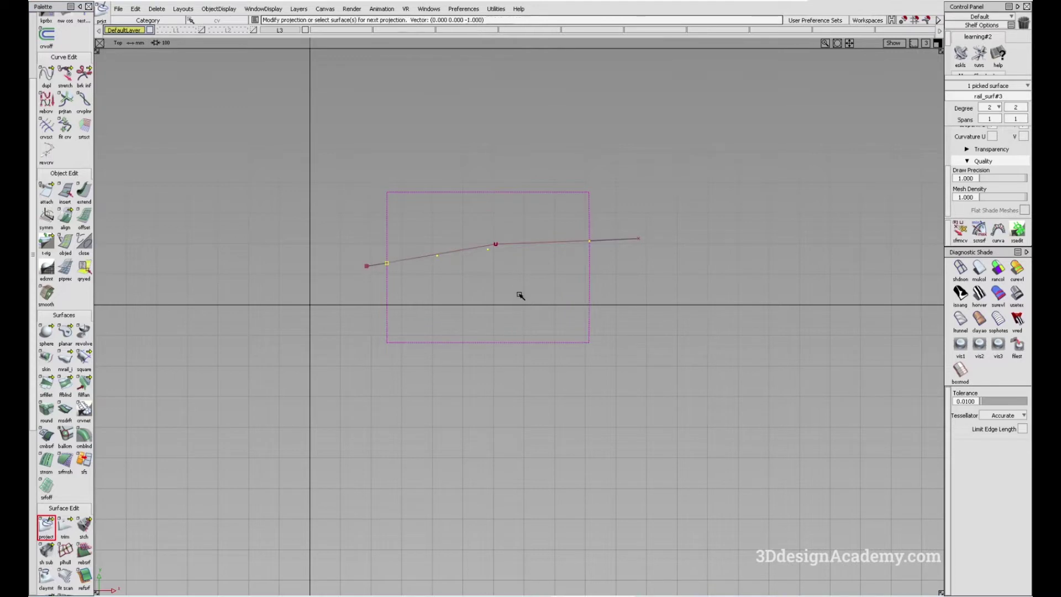
Delete the original freestanding curve together with its construction history, keeping the projected curve-on-surface
left_click_drag(511, 350, 498, 227, "ctrl+shift")
left_click_drag(498, 226, 596, 290, "ctrl+shift")
left_click(607, 241)
key("Delete")
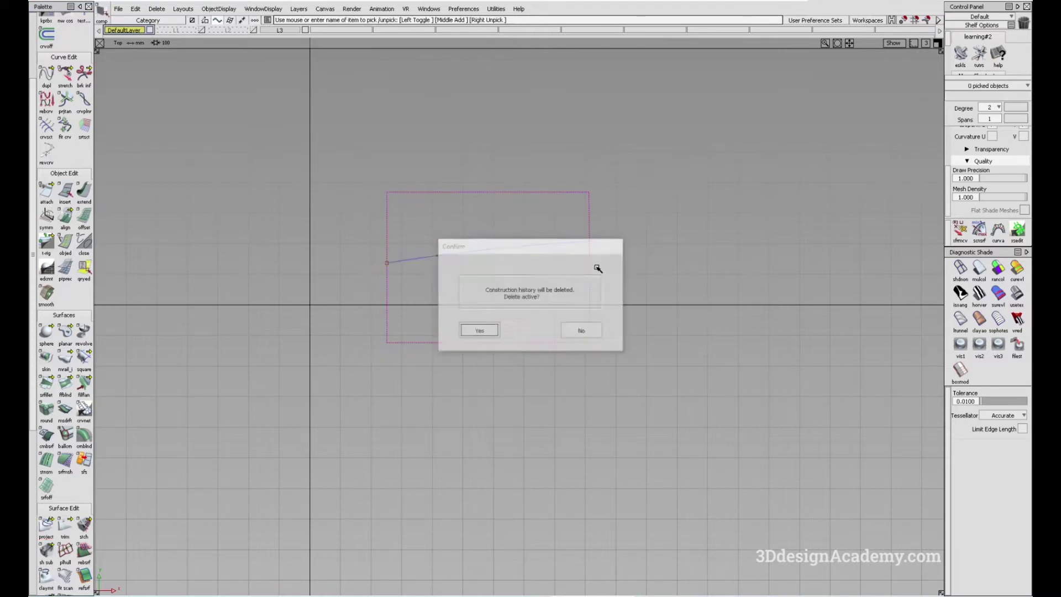
key("Return")
key("F8")
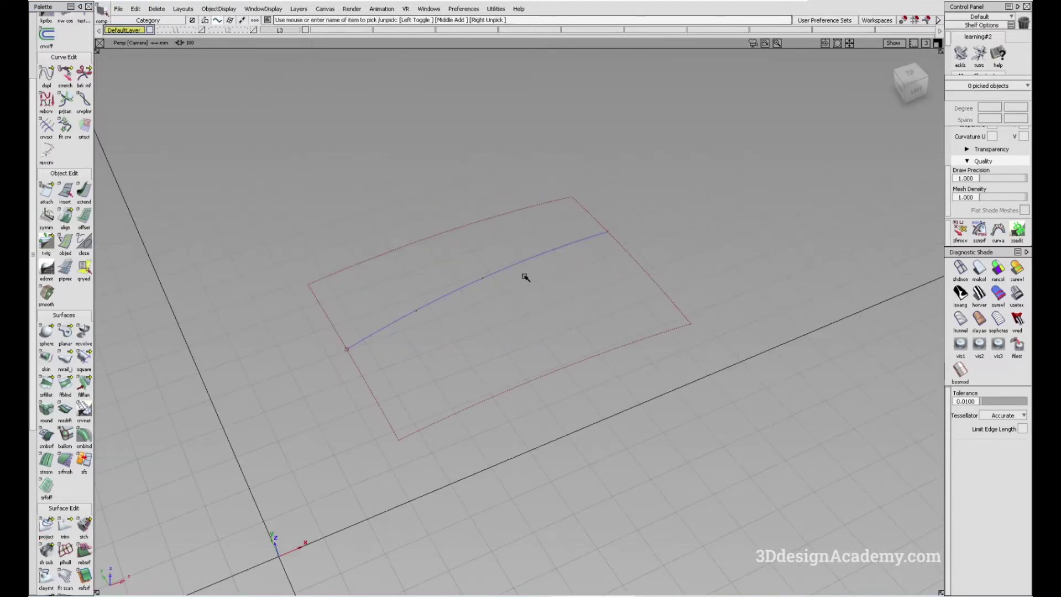
Delete the projected curve-on-surface from the rectangular surface in the perspective view
left_click_drag(572, 341, 480, 244, "ctrl+shift")
left_click_drag(479, 244, 521, 319)
key("Delete")
key("Return")
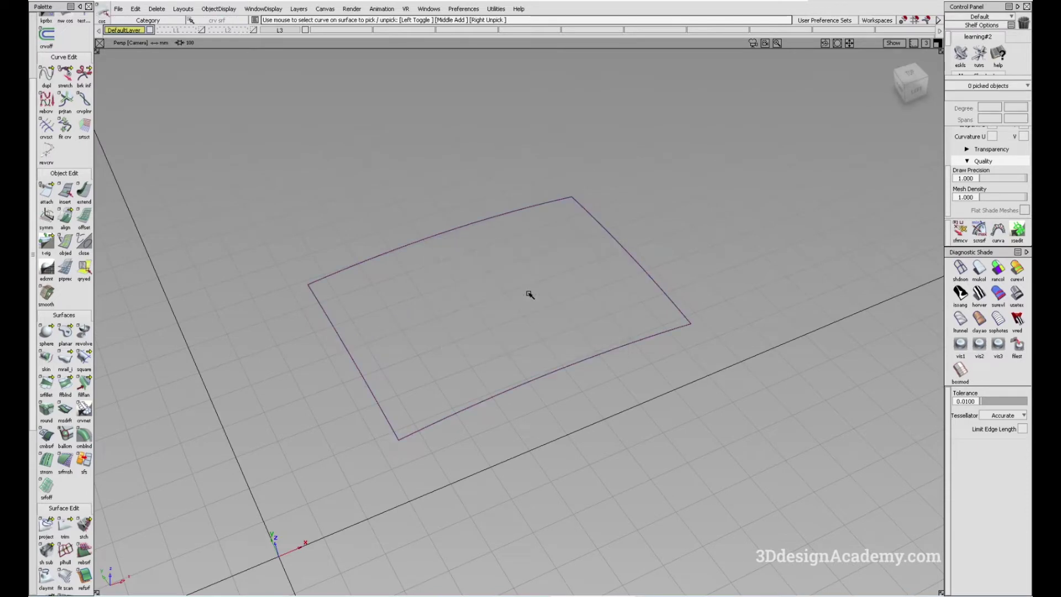
Draw a new curve-on-surface manually through three points, starting near the surface's left edge and bending down along its right edge
middle_click_drag(521, 282, 501, 301, "alt+shift")
left_click_drag(502, 302, 462, 333, "alt+shift")
middle_click_drag(532, 287, 506, 319, "alt+shift")
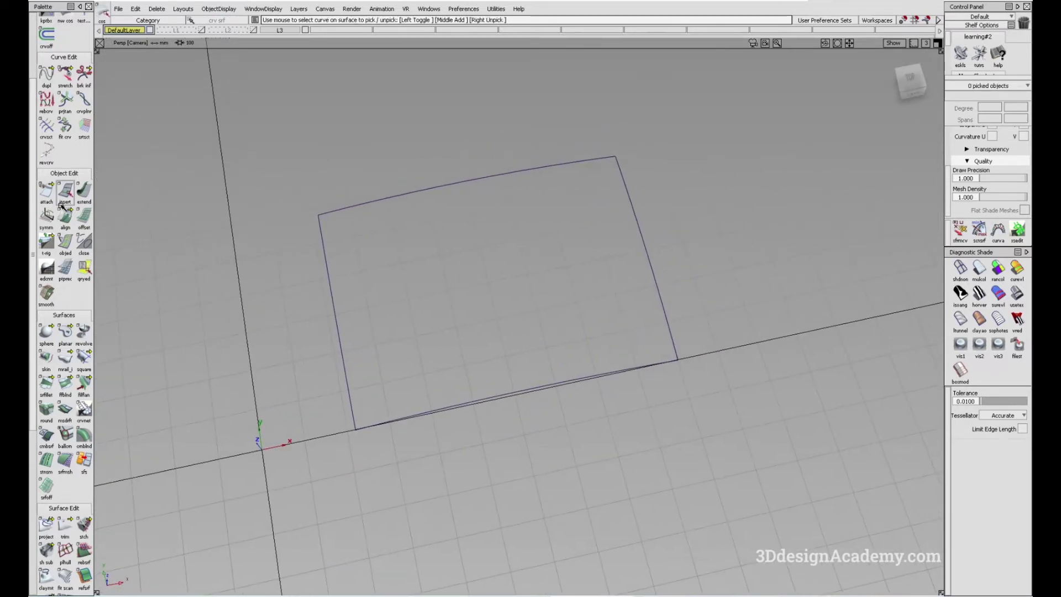
scroll(62, 208, "up", 4)
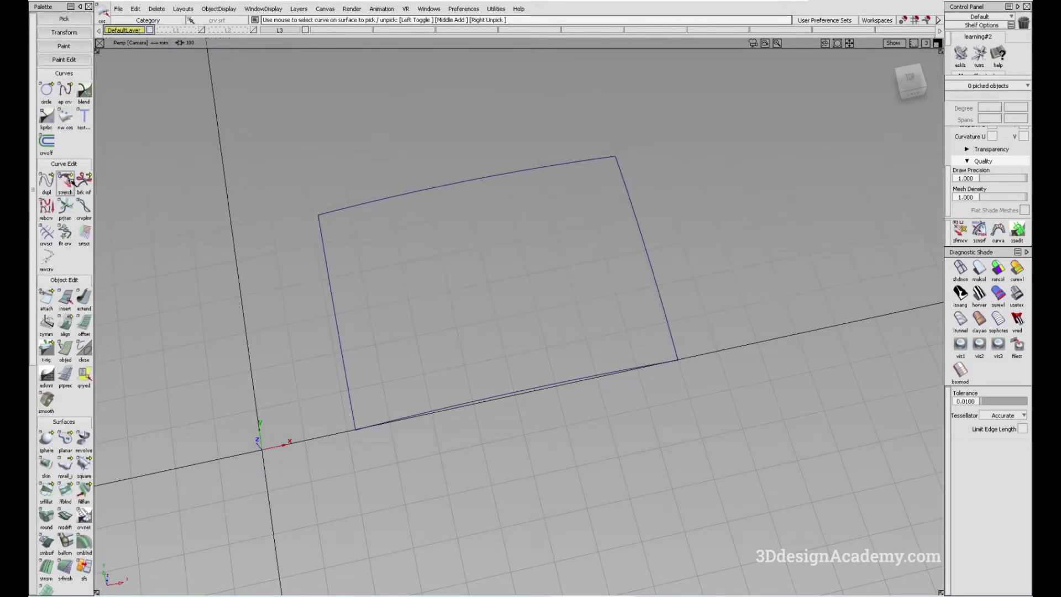
left_click(65, 119)
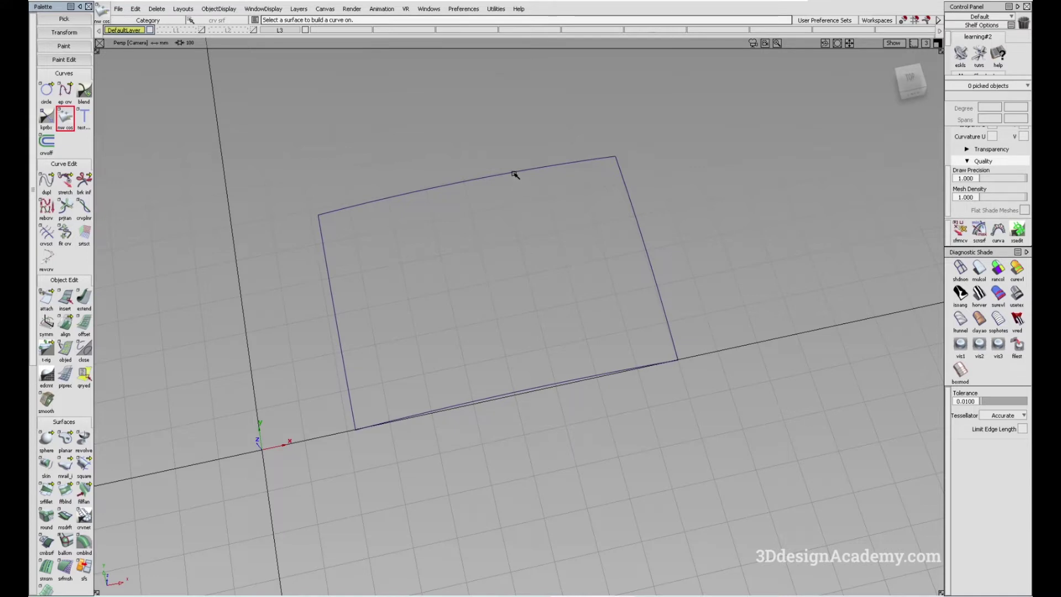
left_click(514, 174)
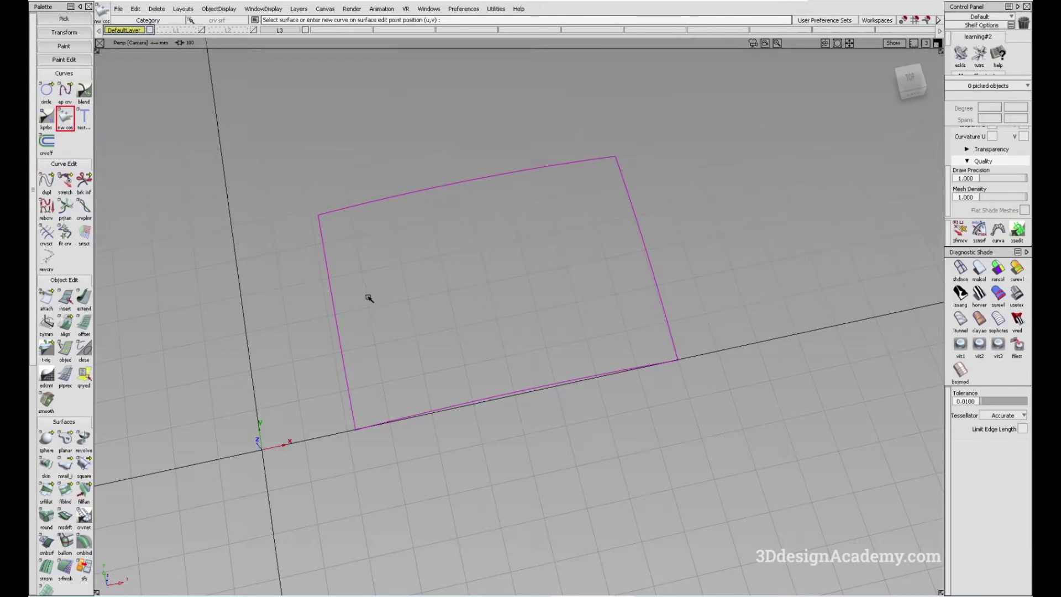
left_click(348, 304)
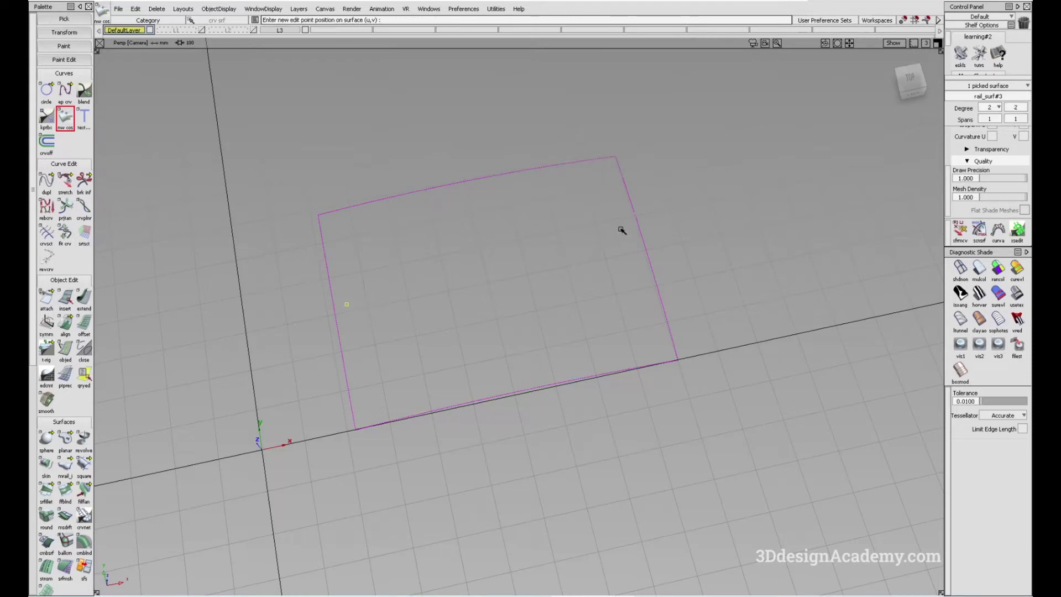
left_click(610, 230)
left_click(657, 325)
left_click_drag(490, 481, 506, 450, "ctrl+shift")
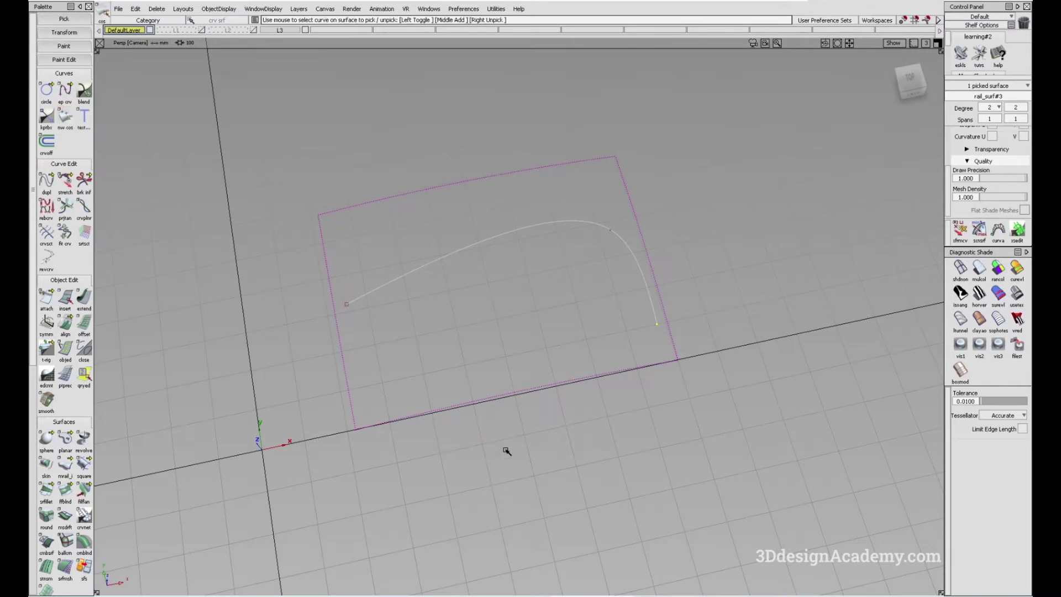
mouse_move(523, 299)
left_mouse_down("alt+shift")
mouse_move(545, 240)
mouse_move(504, 277)
mouse_move(540, 287)
left_mouse_up("alt+shift")
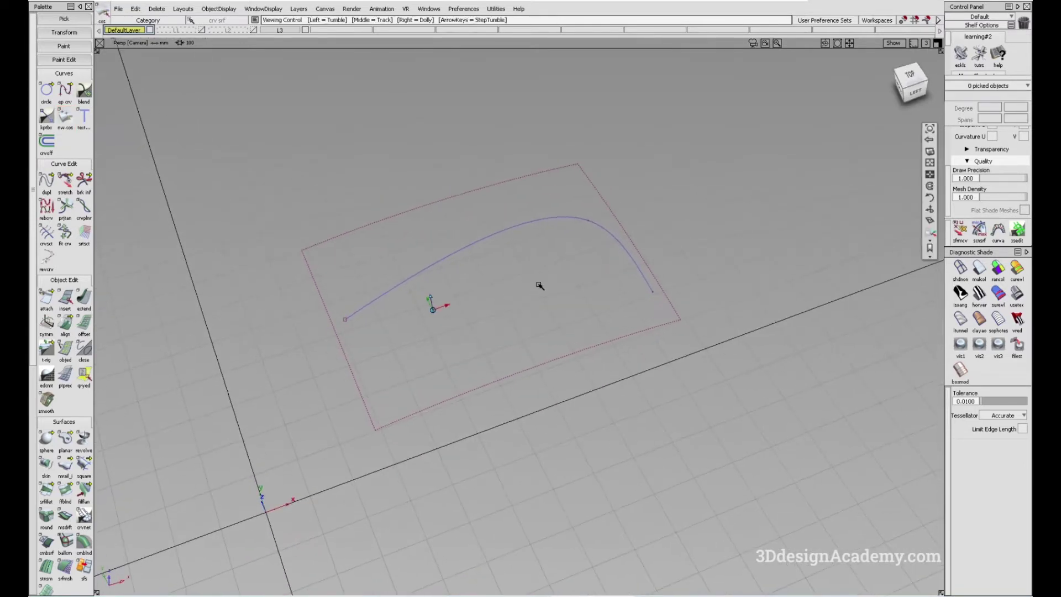
Draw a looping curve-on-surface through nine points below the first one, using curve degree 3 and chord knot spacing
double_click(65, 117)
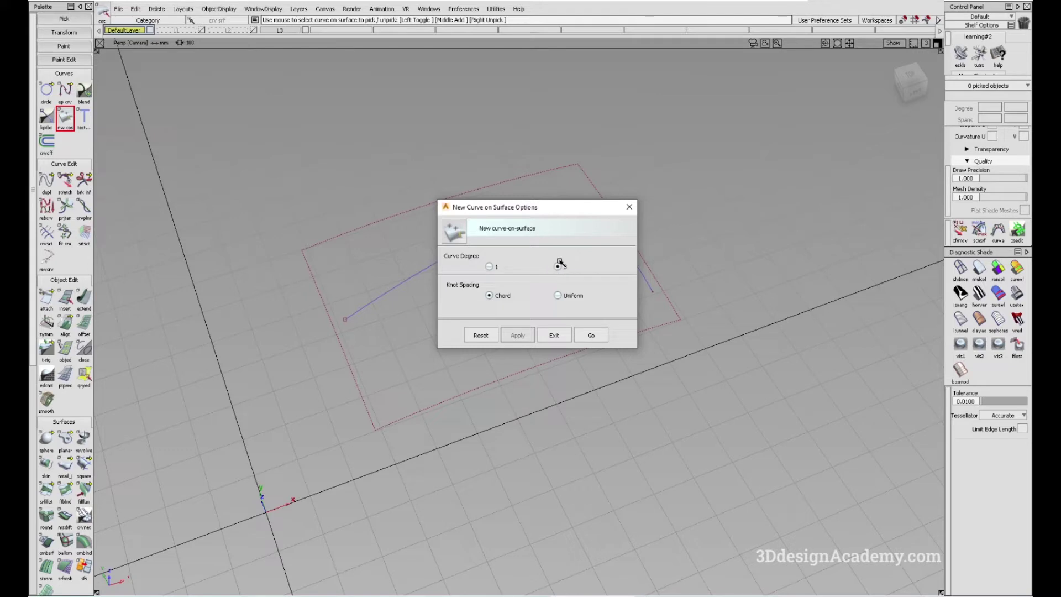
left_click_drag(589, 209, 721, 256)
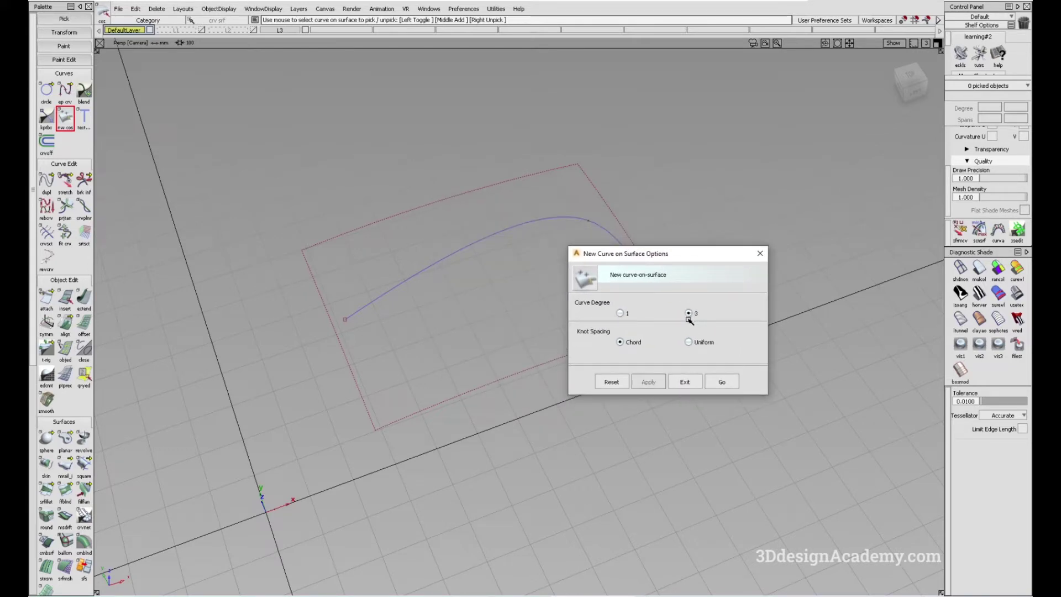
left_click(725, 380)
left_click(374, 359)
left_click(530, 297)
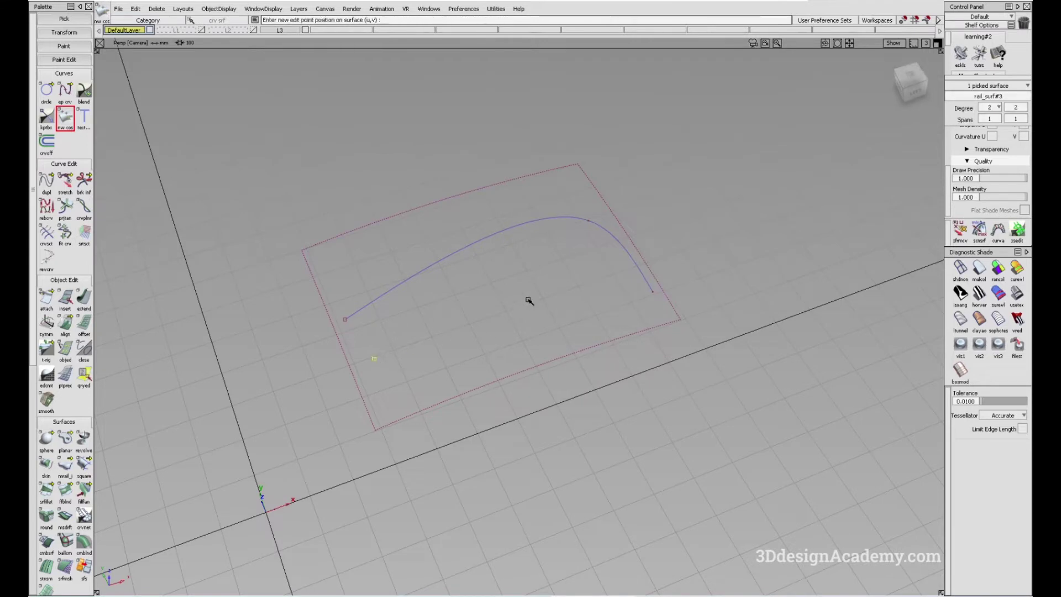
left_click(588, 315)
left_click(471, 368)
left_click(411, 353)
left_click(438, 282)
left_click(515, 263)
left_click(601, 285)
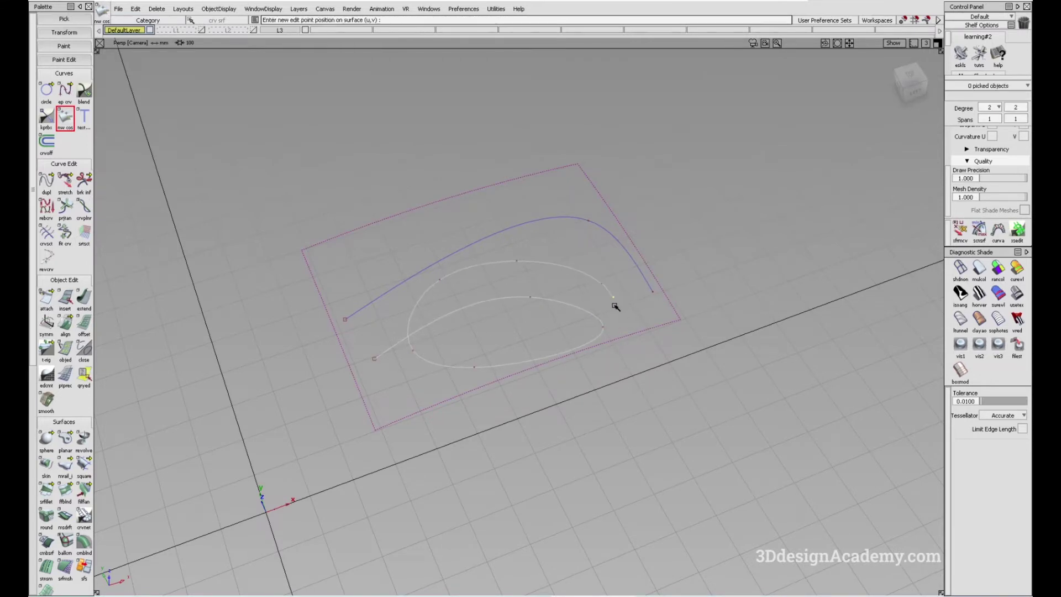
left_click(614, 304)
Delete both manually drawn degree 3 curves-on-surface
left_click_drag(569, 290, 554, 315, "alt+shift")
left_click_drag(559, 237, 498, 207, "ctrl+shift")
left_click_drag(442, 180, 569, 367)
key("Delete")
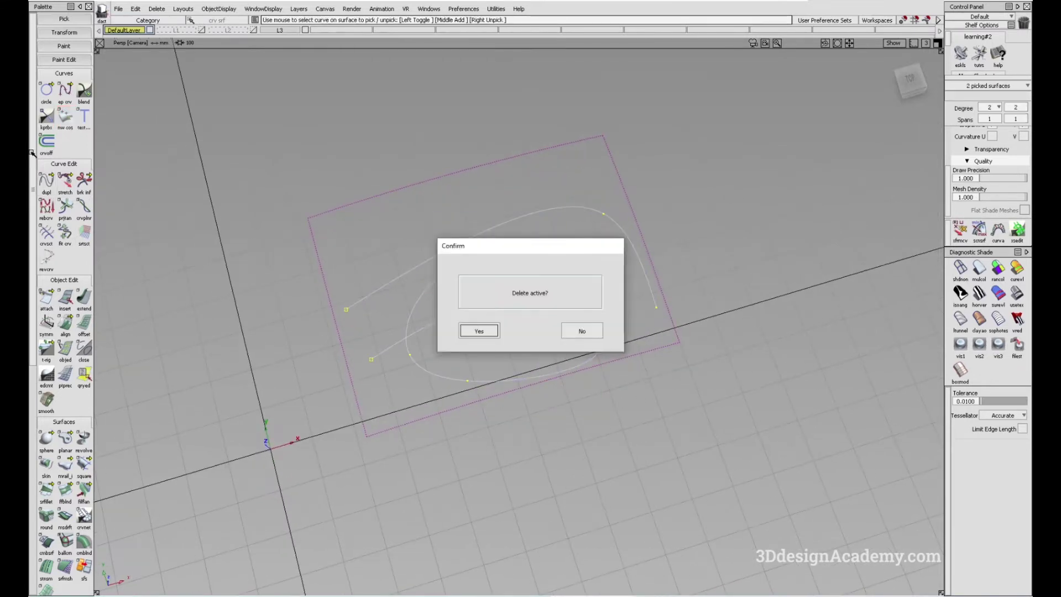
key("Return")
Set the new curve-on-surface degree to 1 and draw a straight-segment zigzag through ten points across the surface
double_click(65, 116)
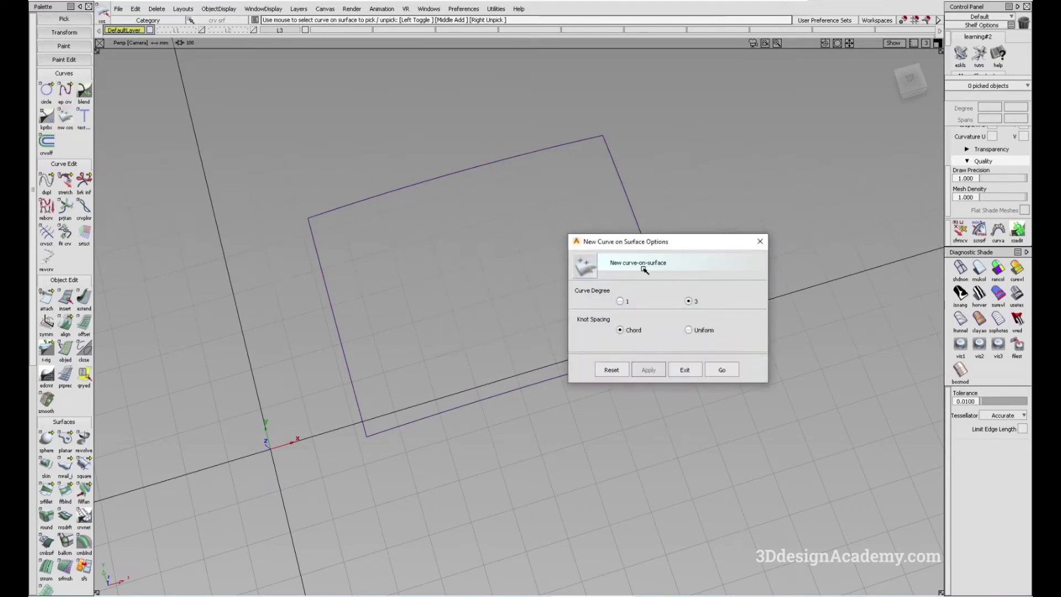
left_click(620, 301)
left_click(721, 369)
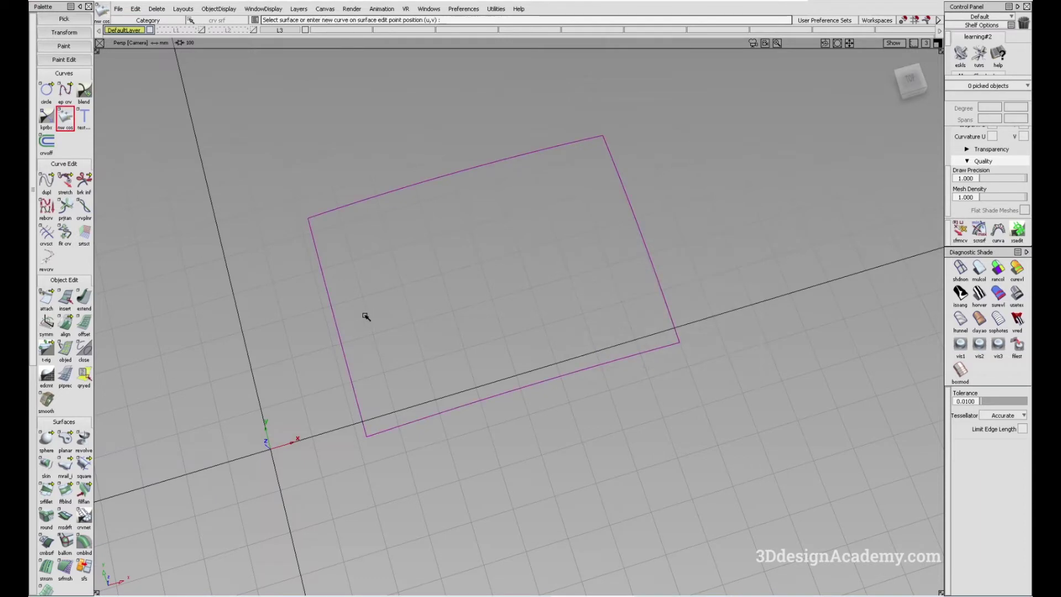
left_click(346, 303)
left_click(440, 230)
left_click(573, 257)
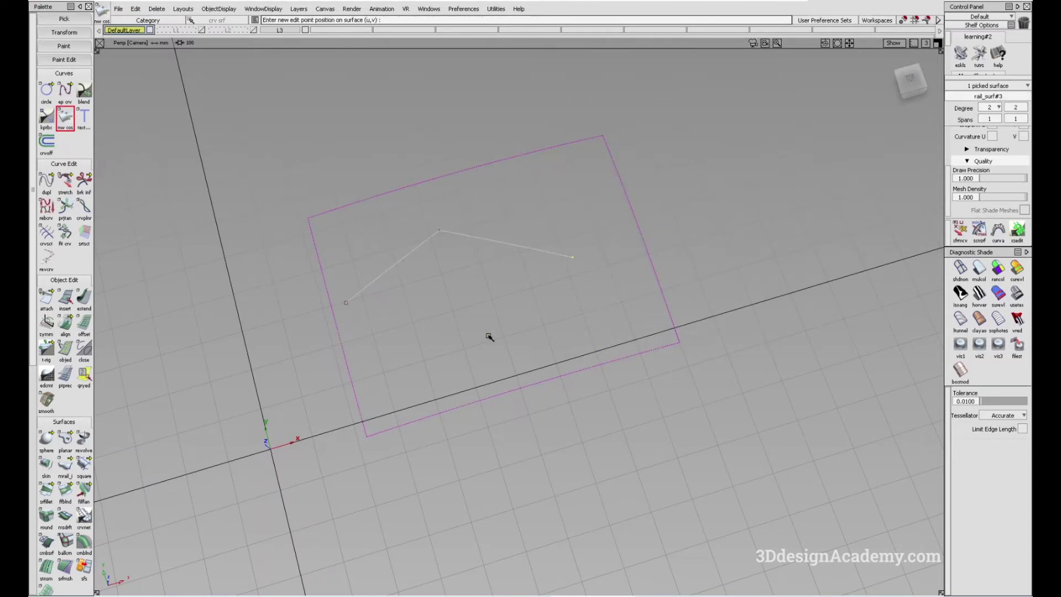
left_click(488, 335)
left_click(609, 343)
left_click(656, 291)
left_click(614, 194)
left_click(531, 177)
left_click(463, 265)
left_click(472, 343)
Delete the straight-segment curve-on-surface
left_click_drag(510, 343, 639, 386, "ctrl+shift")
left_click(608, 335)
key("Delete")
left_click(481, 329)
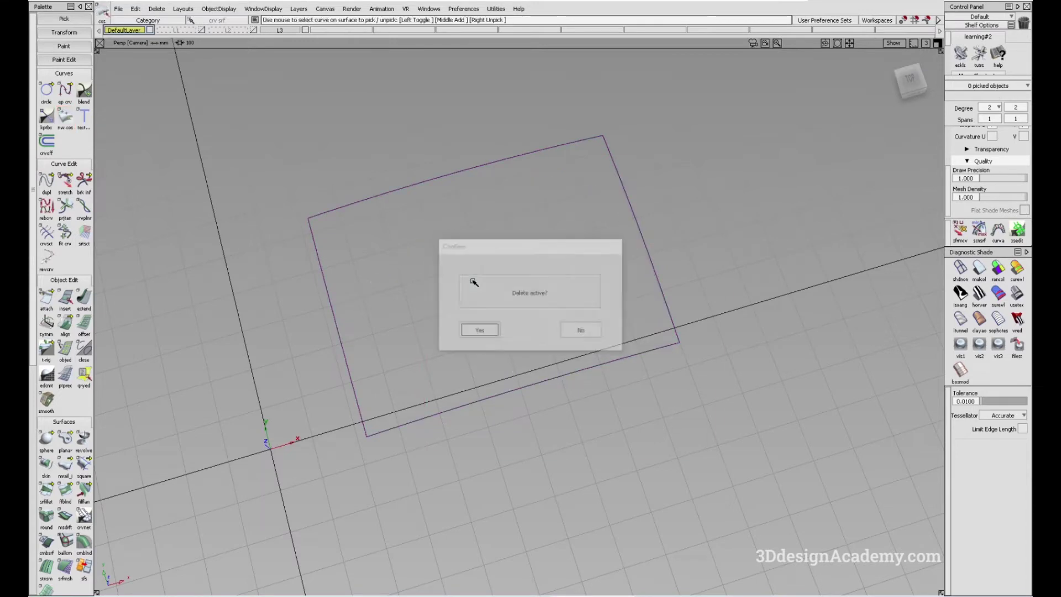
Hide the surface on layer L3 and show the surface with its curve-on-surface on layer L1
left_click_drag(466, 307, 460, 270, "alt+shift")
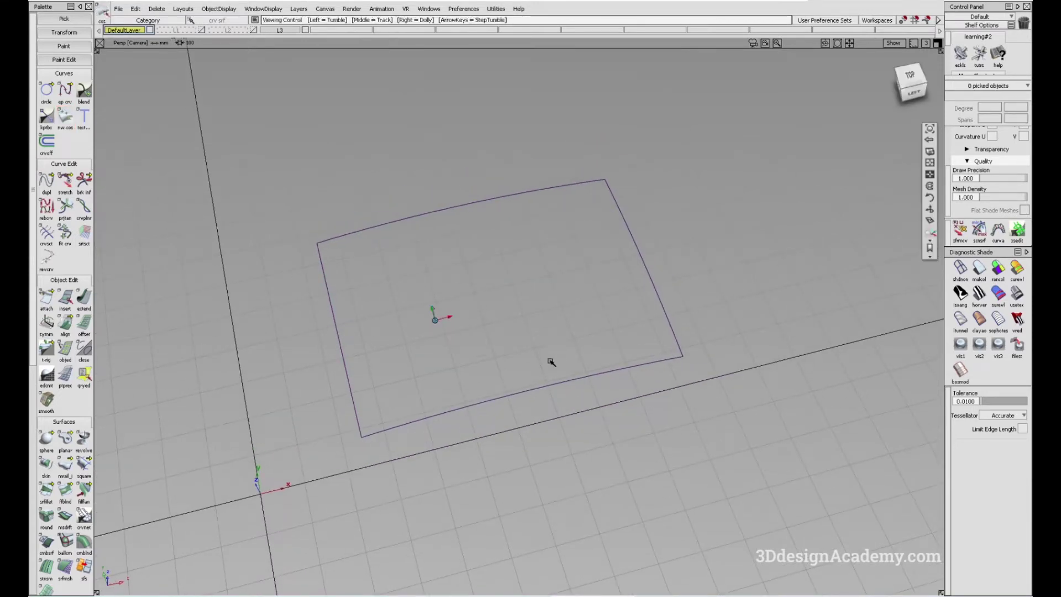
left_click_drag(550, 362, 534, 338, "alt+shift")
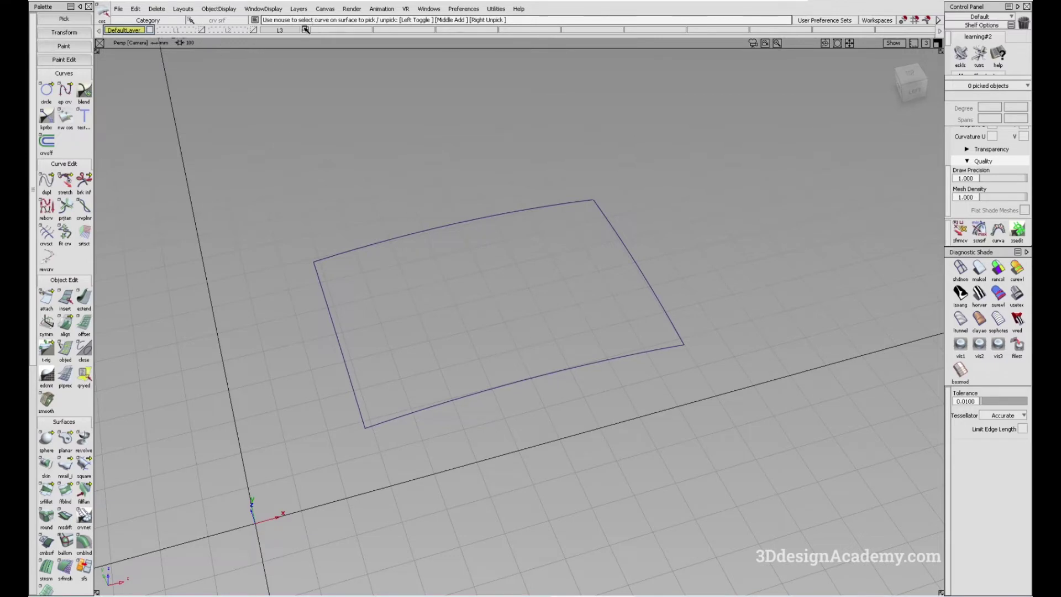
left_click(305, 30)
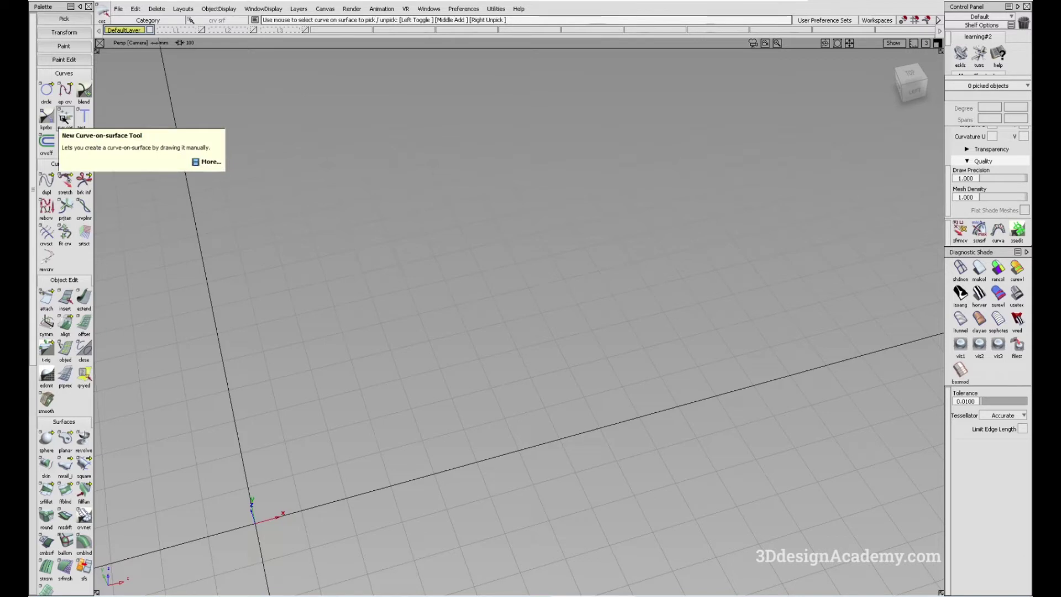
left_click(201, 30)
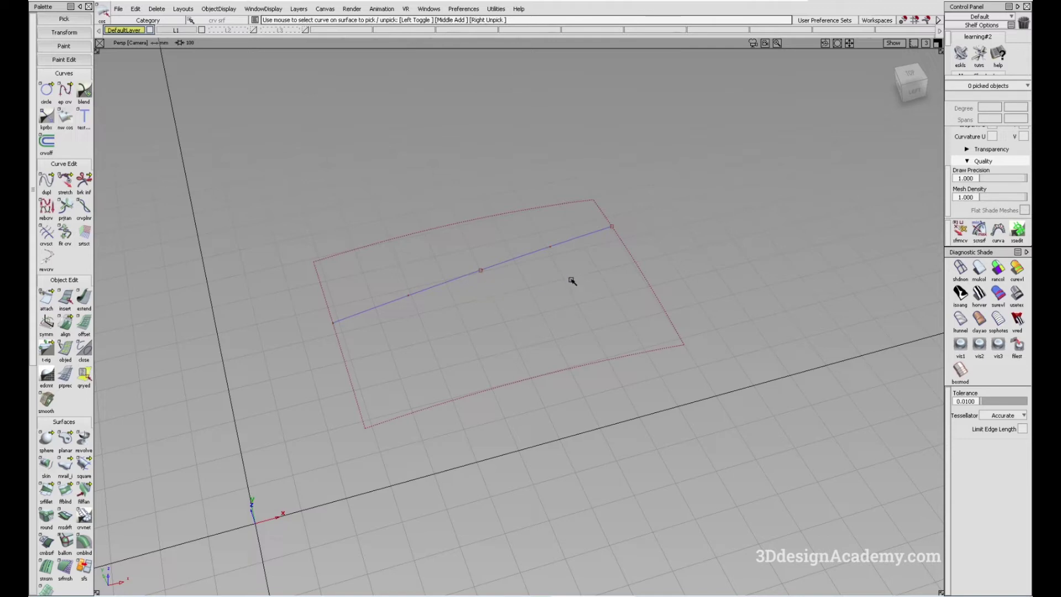
Examine the shape and edit points of the layer L1 curve-on-surface up close in the perspective and top views
key("shift+alt")
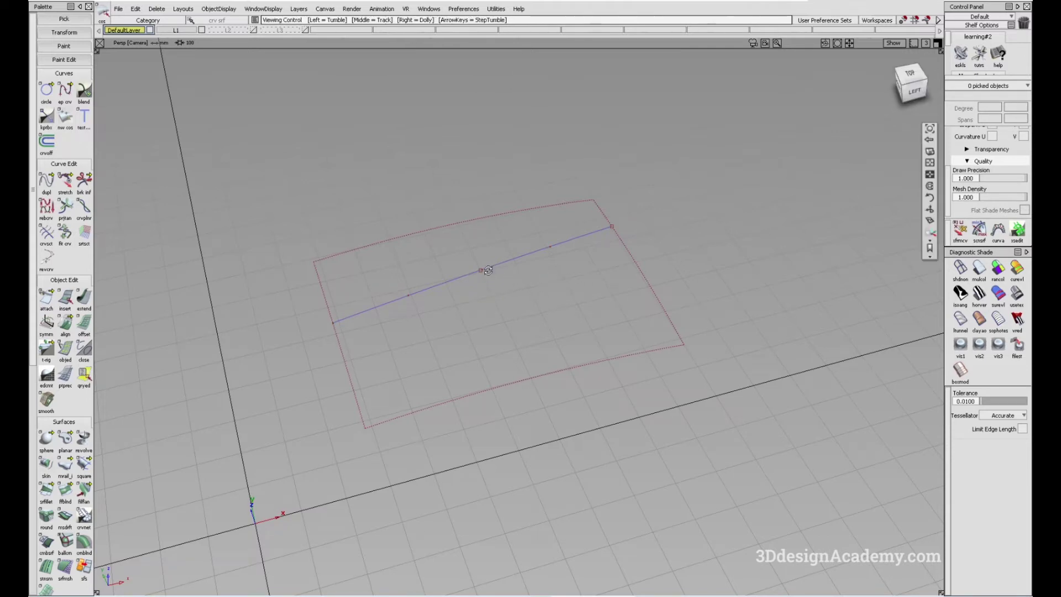
right_click_drag(488, 271, 532, 253, "alt+shift")
left_click_drag(533, 254, 531, 307, "alt+shift")
middle_click_drag(578, 268, 571, 279, "alt+shift")
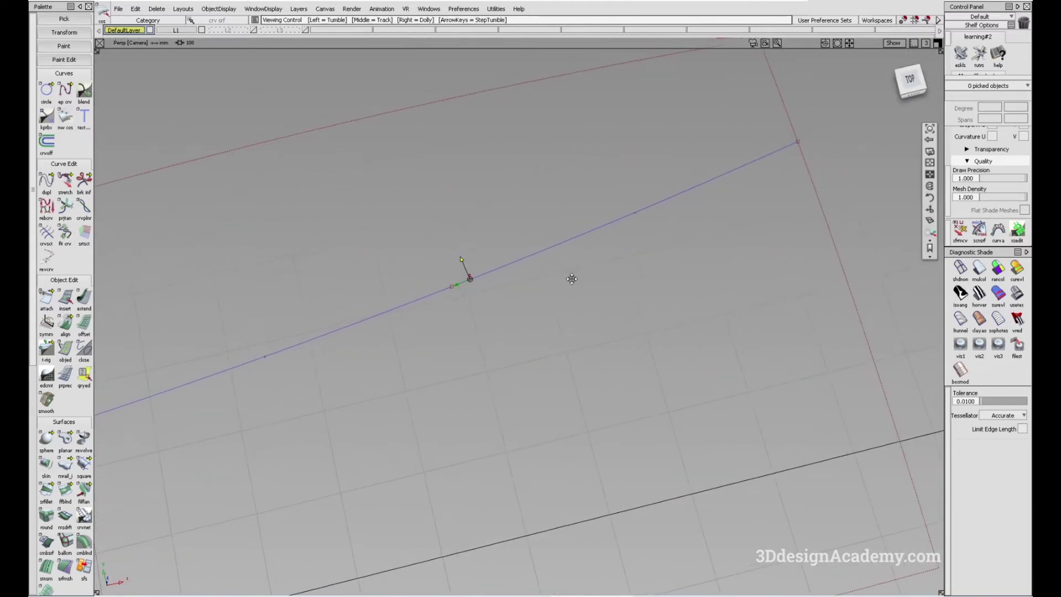
right_click_drag(571, 279, 599, 271, "alt+shift")
key("F5")
key("shift+alt")
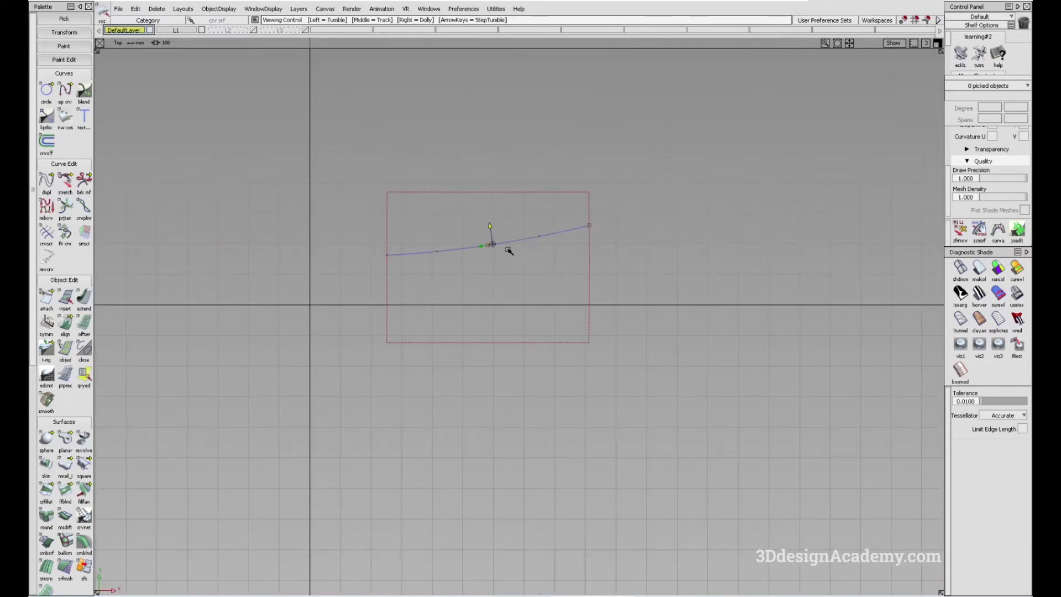
right_click_drag(512, 242, 538, 254, "alt+shift")
middle_click_drag(538, 254, 581, 258, "alt+shift")
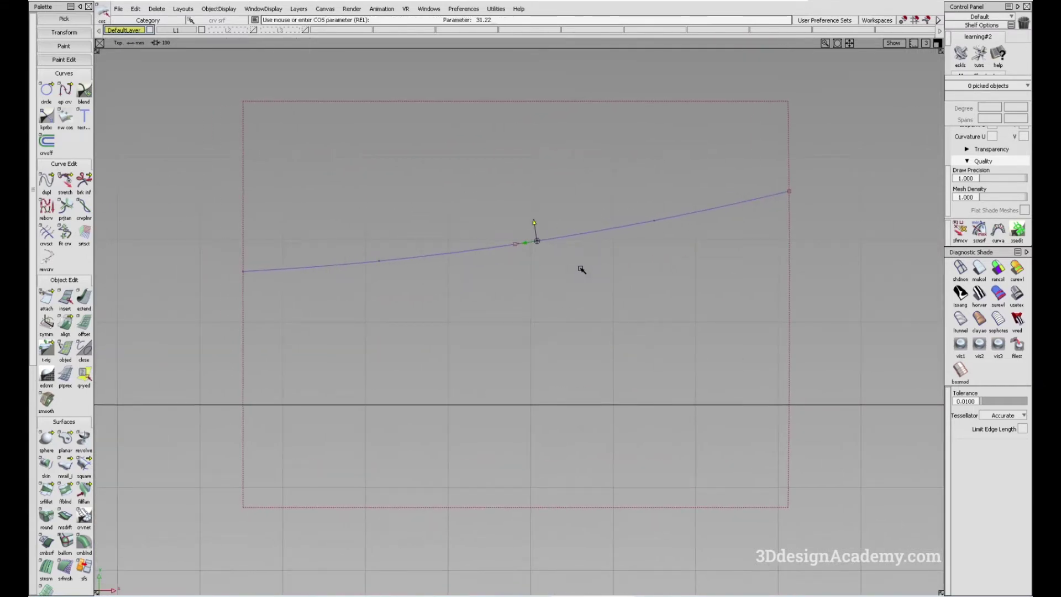
left_click(579, 267)
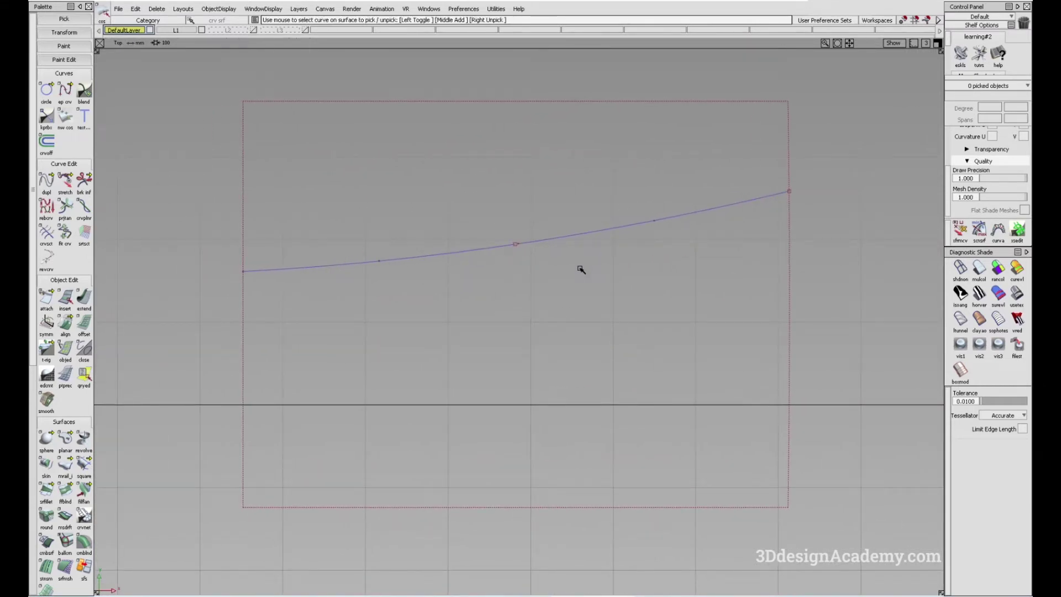
Draw an edit-point curve in the top view bridging the gap between the two curve-on-surface segments
scroll(535, 280, "up", 3)
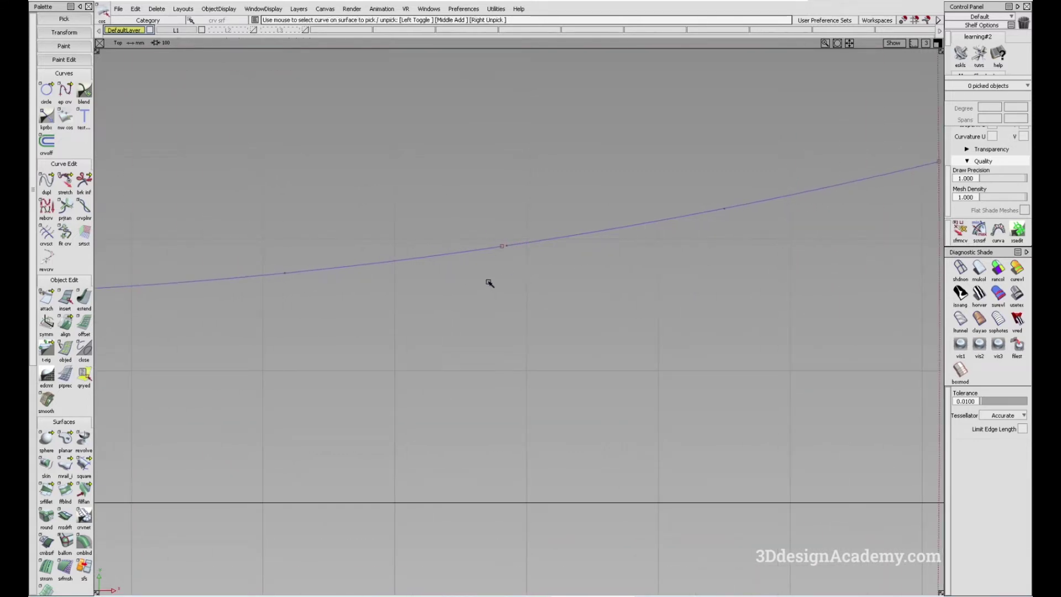
middle_click_drag(489, 283, 470, 306, "alt+shift")
left_click(517, 266)
right_click_drag(517, 266, 573, 249, "alt+shift")
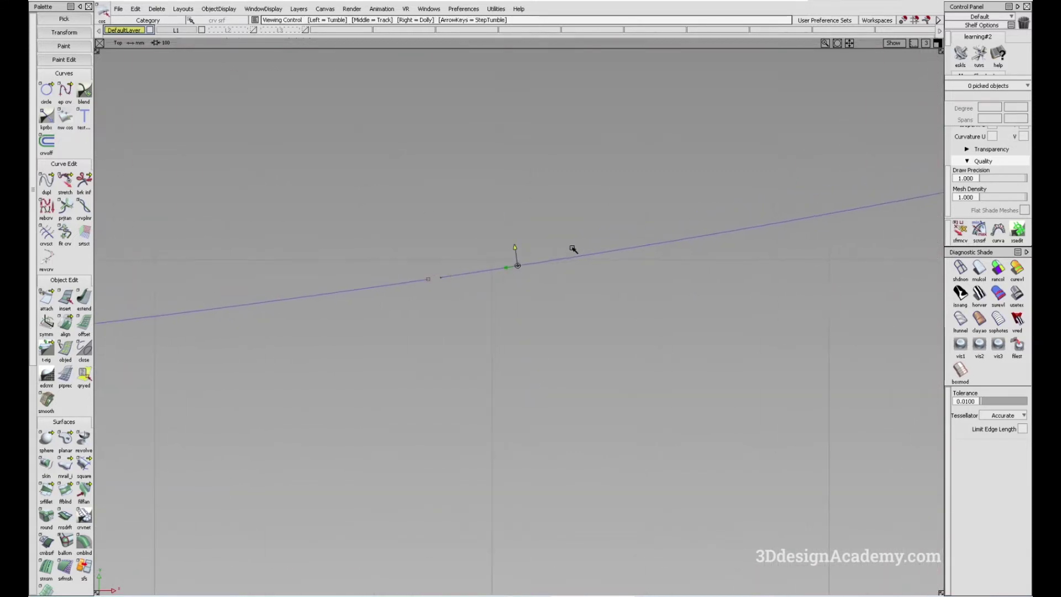
left_click(370, 315)
middle_click_drag(370, 315, 454, 299, "alt+shift")
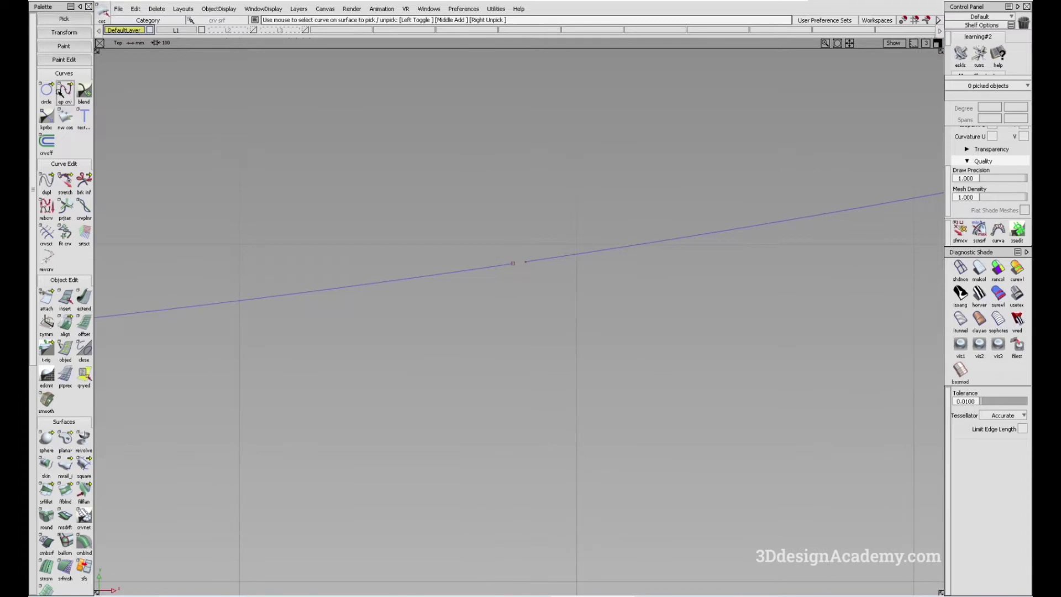
left_click(64, 92)
left_click(513, 264)
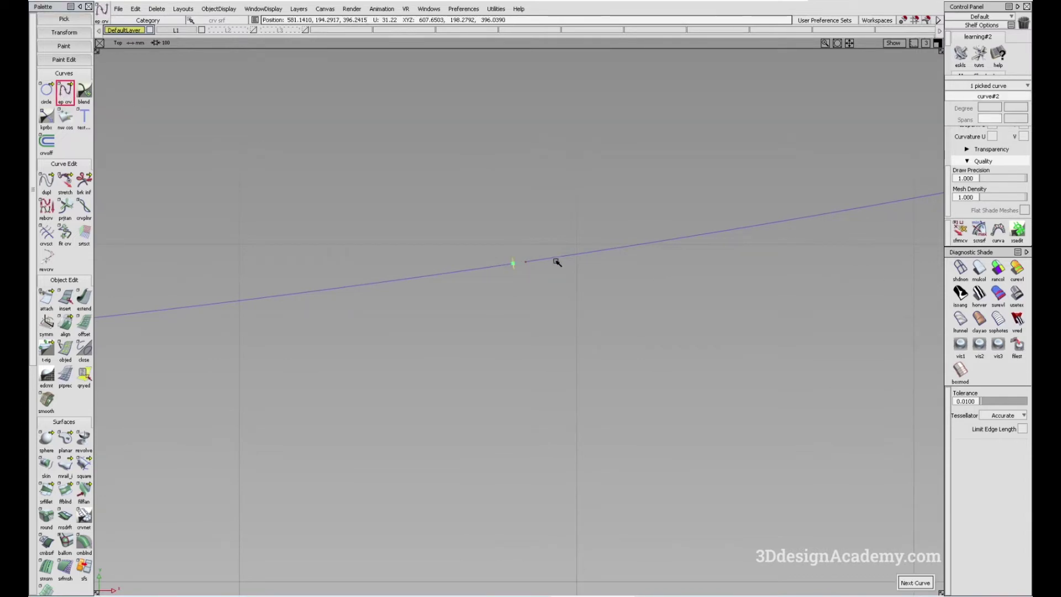
left_click(526, 261)
left_click_drag(431, 396, 372, 197, "ctrl+shift")
Set the degree of the short bridging curve to 3
left_click(603, 249, "alt+shift")
right_click_drag(519, 253, 431, 240, "alt+shift")
left_click_drag(440, 240, 560, 307, "ctrl+shift")
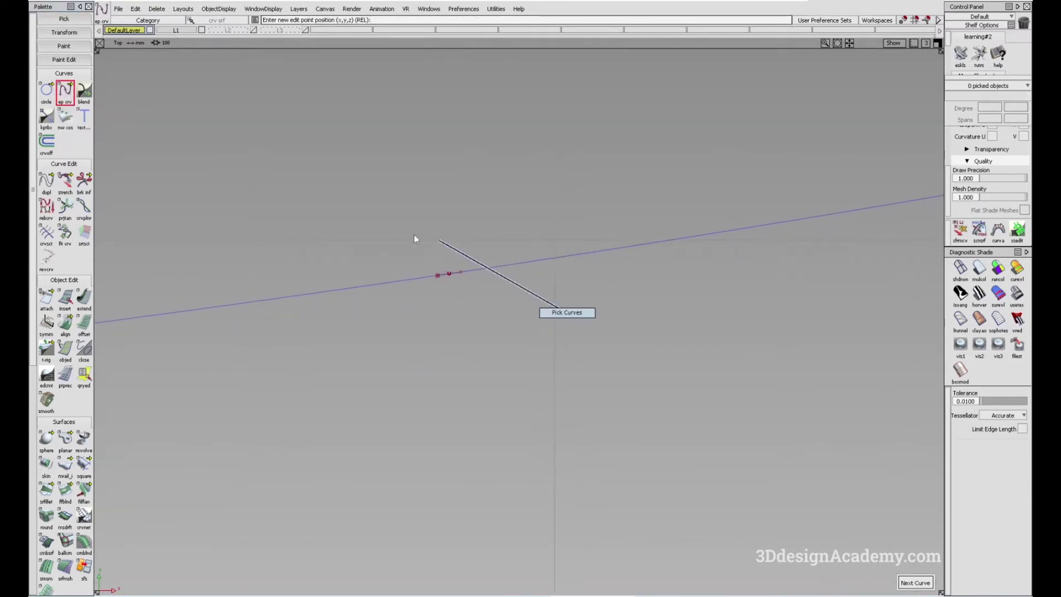
left_click(996, 107)
left_click(1003, 164)
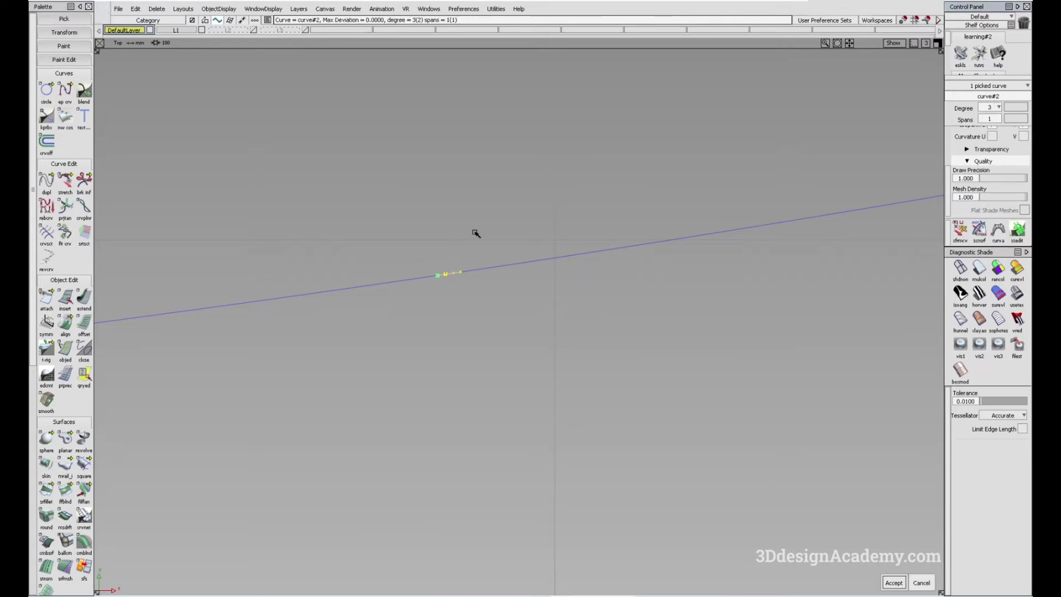
left_click_drag(350, 333, 343, 265, "ctrl+shift")
Set Align to G1 continuity and try to align the bridging curve with the adjoining geometry, reverting the attempt
double_click(65, 322)
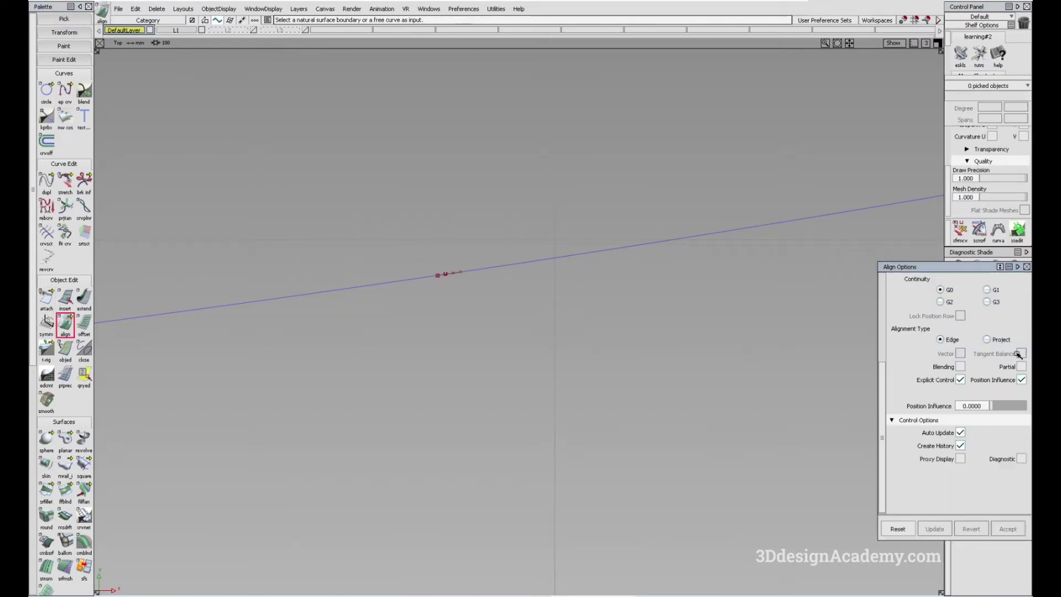
left_click(429, 277, "alt+shift")
right_click_drag(429, 277, 472, 272, "alt+shift")
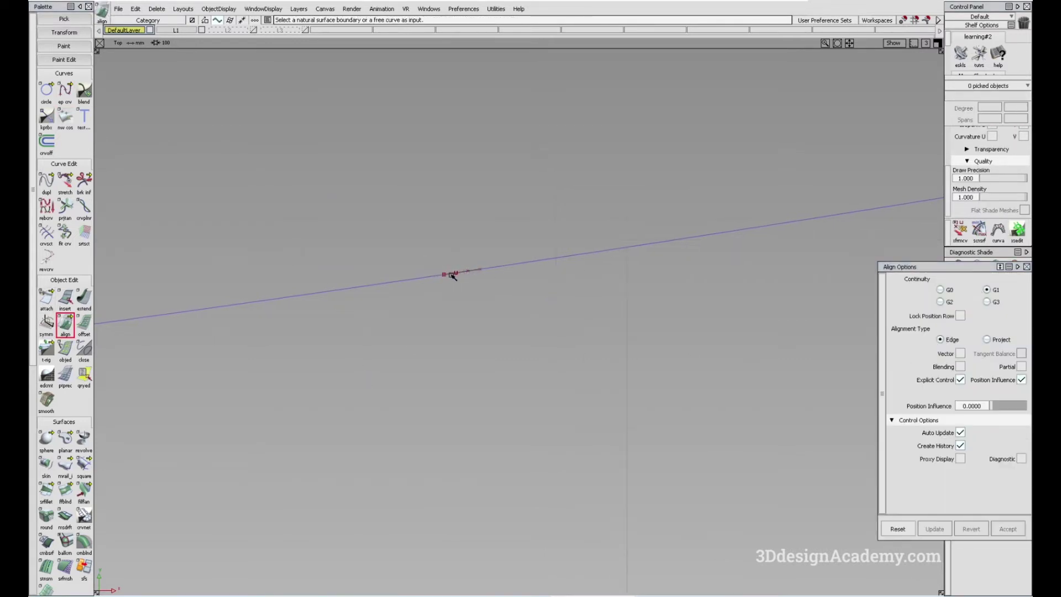
left_click(453, 274)
left_click(425, 278)
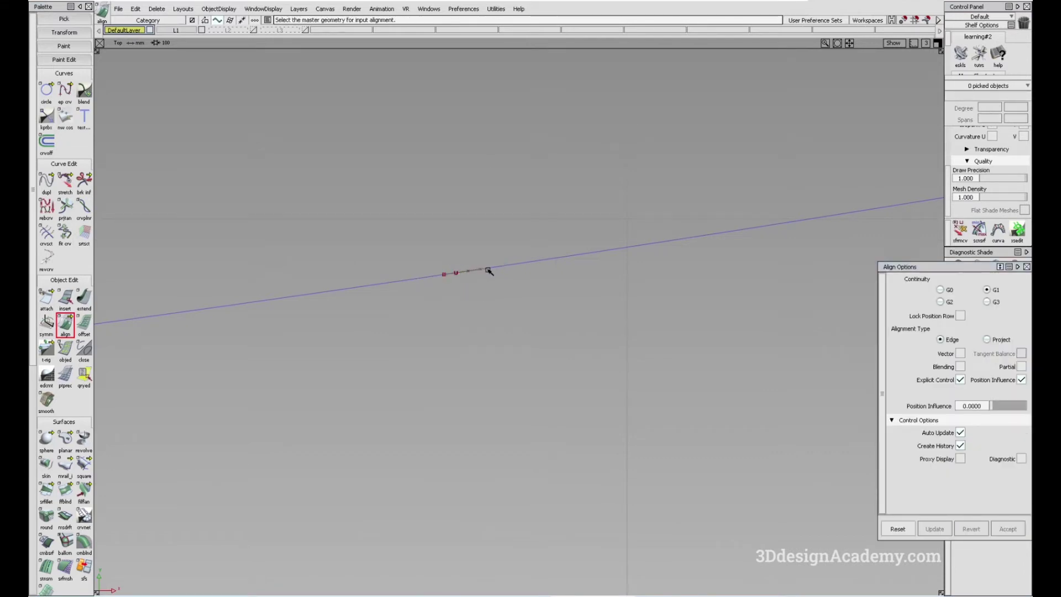
left_click(489, 270)
key("Return")
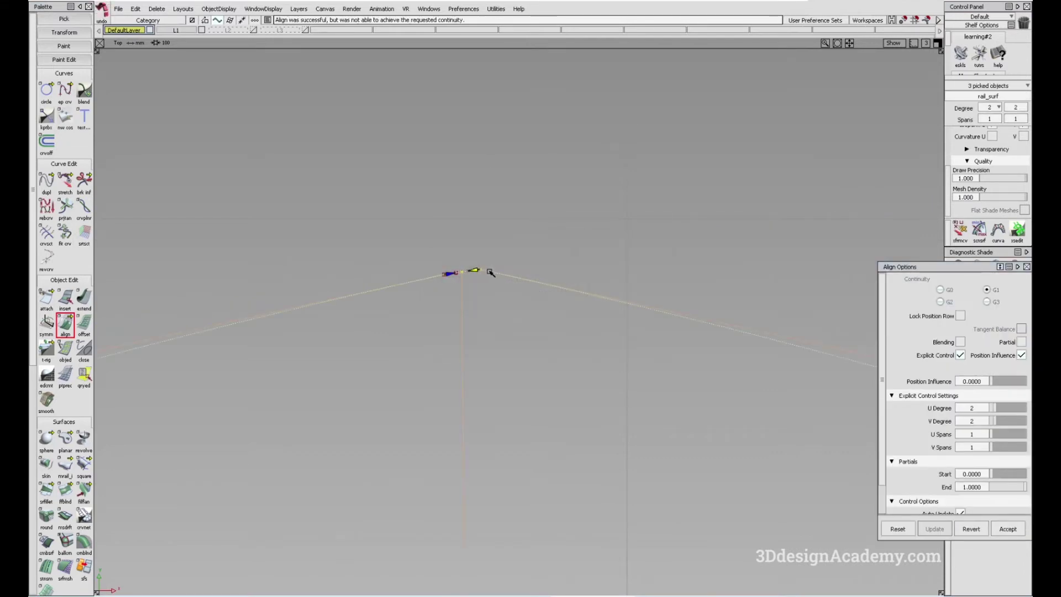
left_click(973, 529)
Align the bridging curve to the adjoining curve-on-surface segment with G1 continuity
left_click(442, 271)
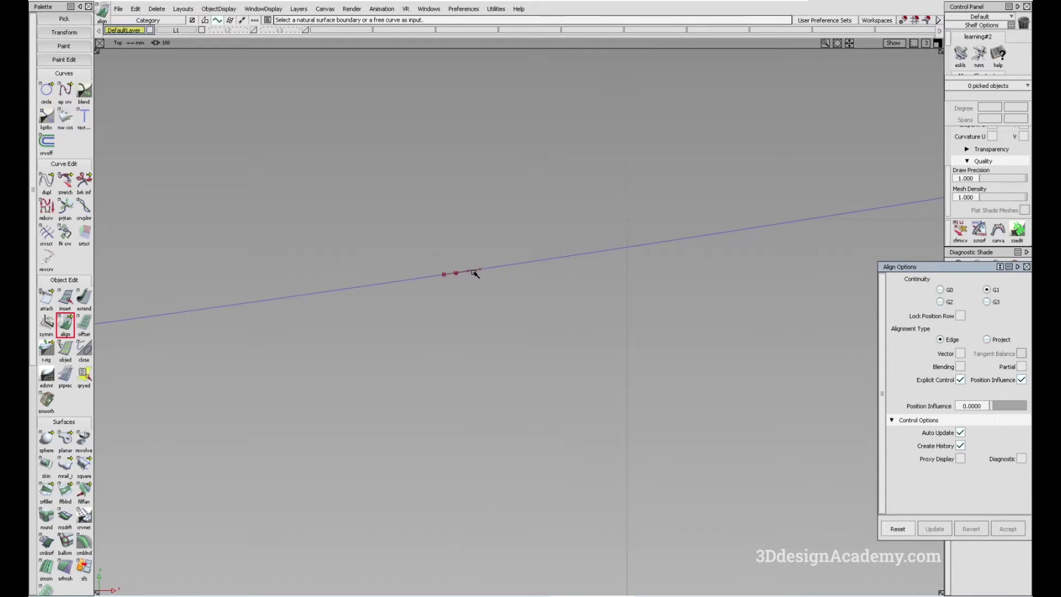
left_click(489, 269)
right_click_drag(564, 270, 439, 293, "alt+shift")
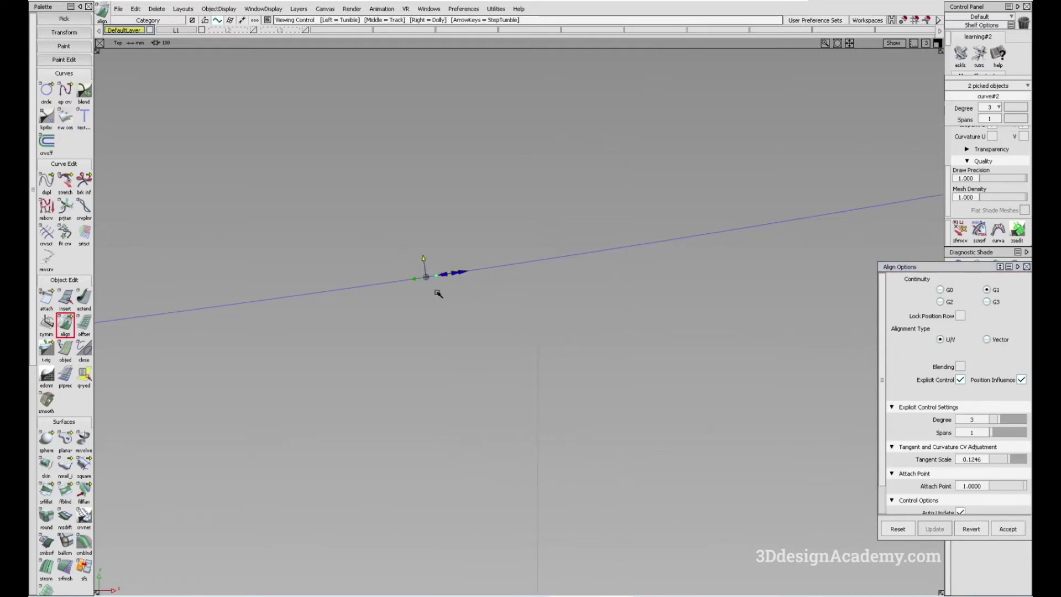
middle_click_drag(439, 293, 580, 293, "alt+shift")
left_click_drag(608, 332, 641, 260, "ctrl+shift")
mouse_move(644, 254)
middle_mouse_down("alt+shift")
mouse_move(601, 241)
mouse_move(556, 246)
middle_mouse_up("alt+shift")
left_click_drag(483, 379, 457, 281, "ctrl+shift")
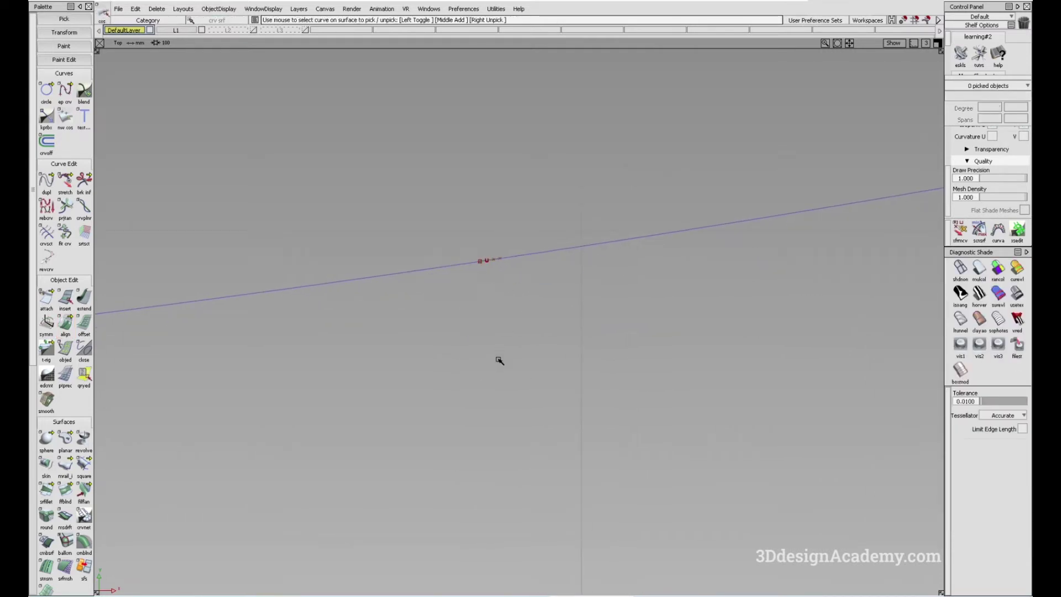
Project the bridging curve onto the surface in the top view to fill the gap
left_click_drag(497, 350, 482, 275, "ctrl+shift")
scroll(57, 469, "down", 3)
scroll(55, 466, "down", 1)
left_click(48, 506)
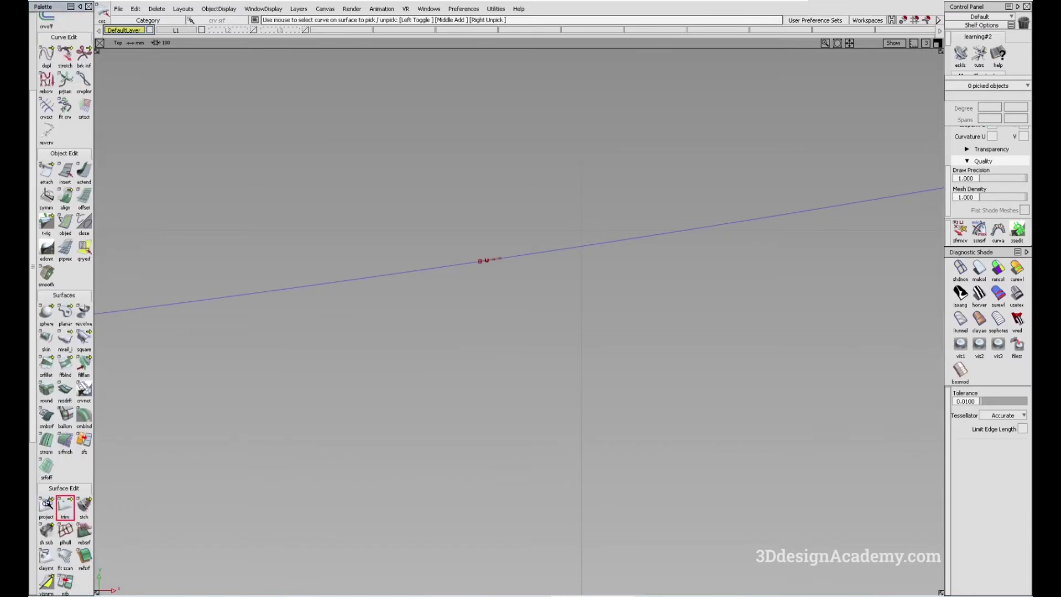
left_click(488, 258)
left_click_drag(462, 349, 458, 265, "ctrl+shift")
Delete the free bridging curve that was used for the projection
mouse_move(421, 232)
left_mouse_down("ctrl+shift")
mouse_move(534, 303)
mouse_move(563, 346)
left_mouse_up("ctrl+shift")
left_click_drag(631, 235, 433, 359)
key("alt+shift")
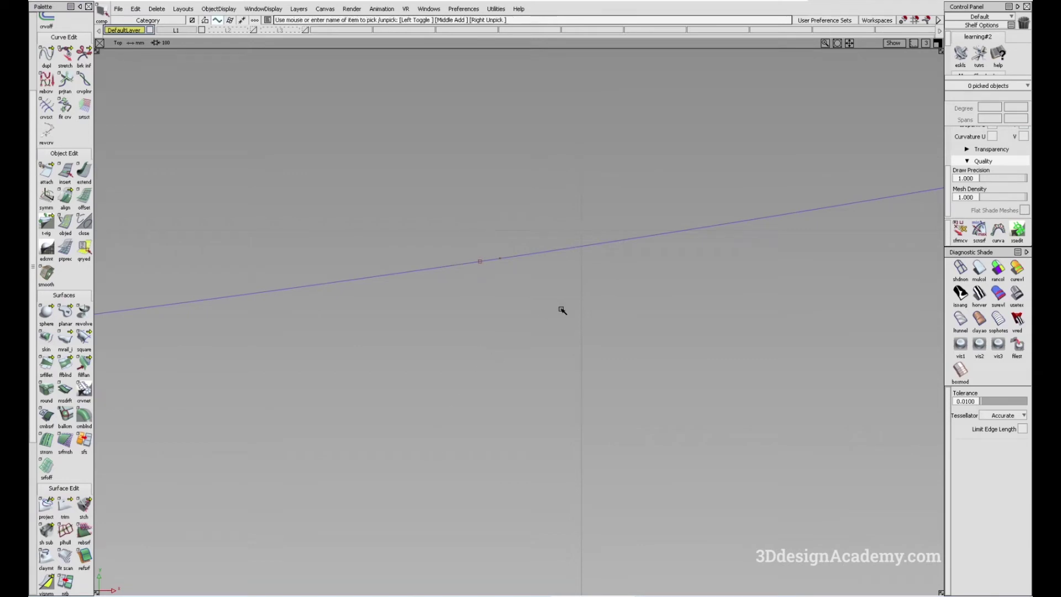
Delete the short projected curve-on-surface piece in the perspective view to reopen the gap
key("F8")
left_click_drag(459, 320, 473, 224, "alt+shift")
left_click_drag(467, 288, 555, 374, "ctrl+shift")
left_click_drag(436, 247, 493, 291)
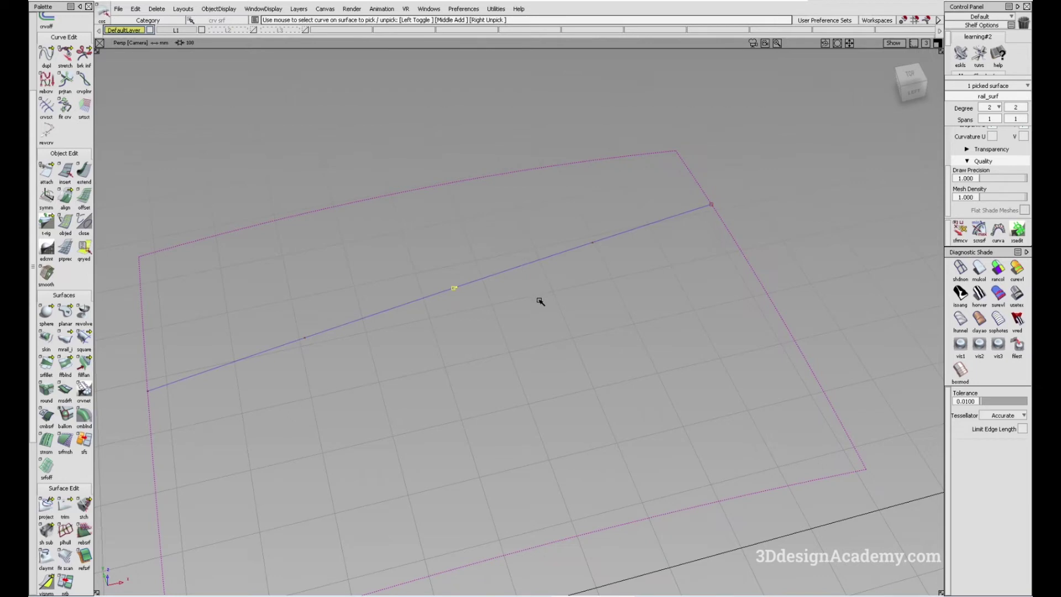
left_click_drag(534, 299, 514, 296, "ctrl+shift")
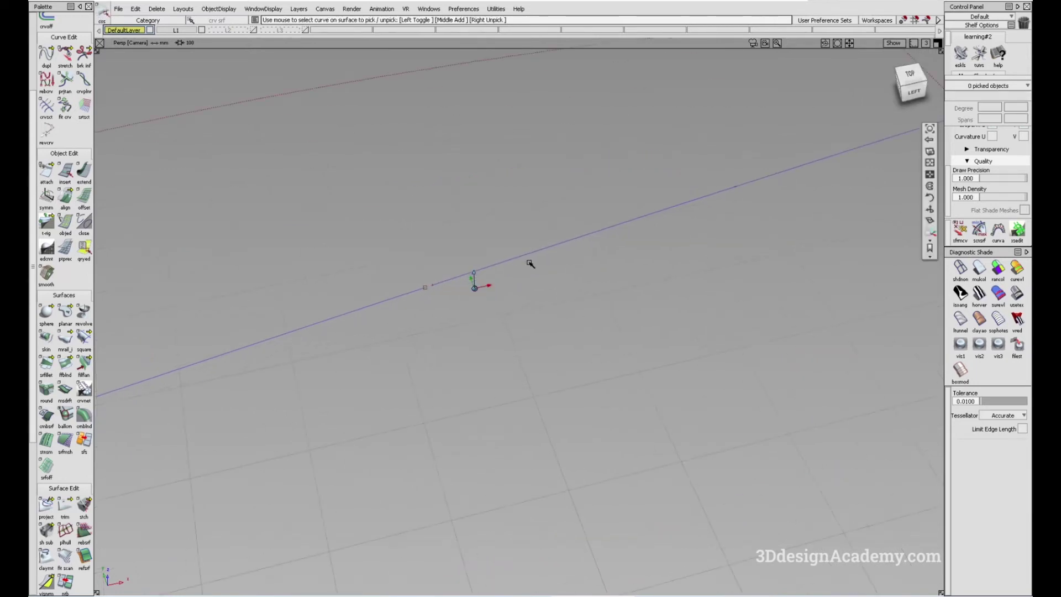
left_click_drag(519, 353, 491, 239, "ctrl+shift")
Draw a new curve-on-surface directly across the gap, joining the facing endpoints of the two segments
left_click_drag(483, 288, 504, 352, "alt+shift")
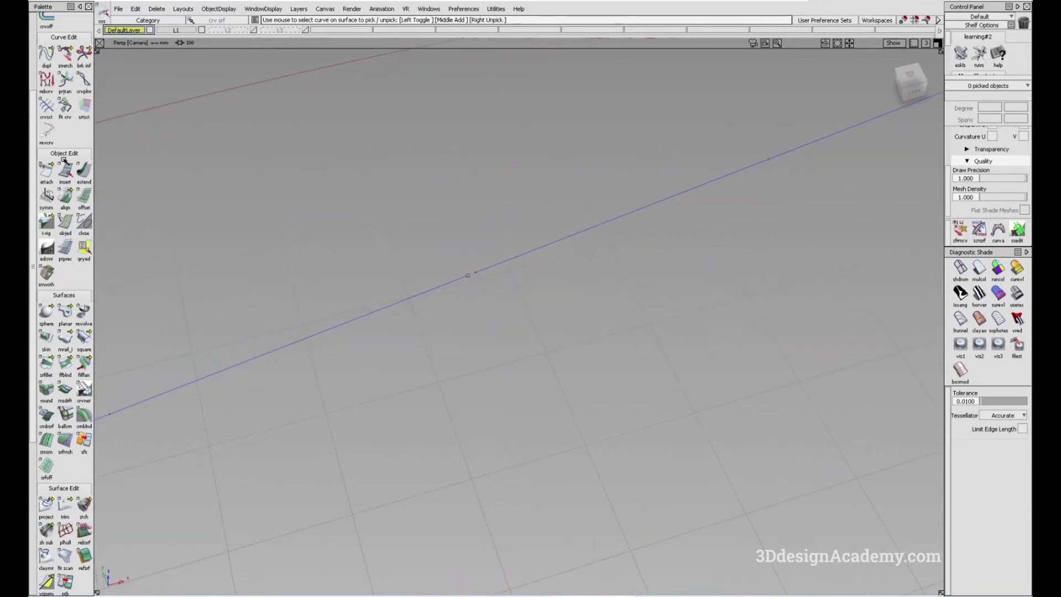
scroll(62, 221, "up", 2)
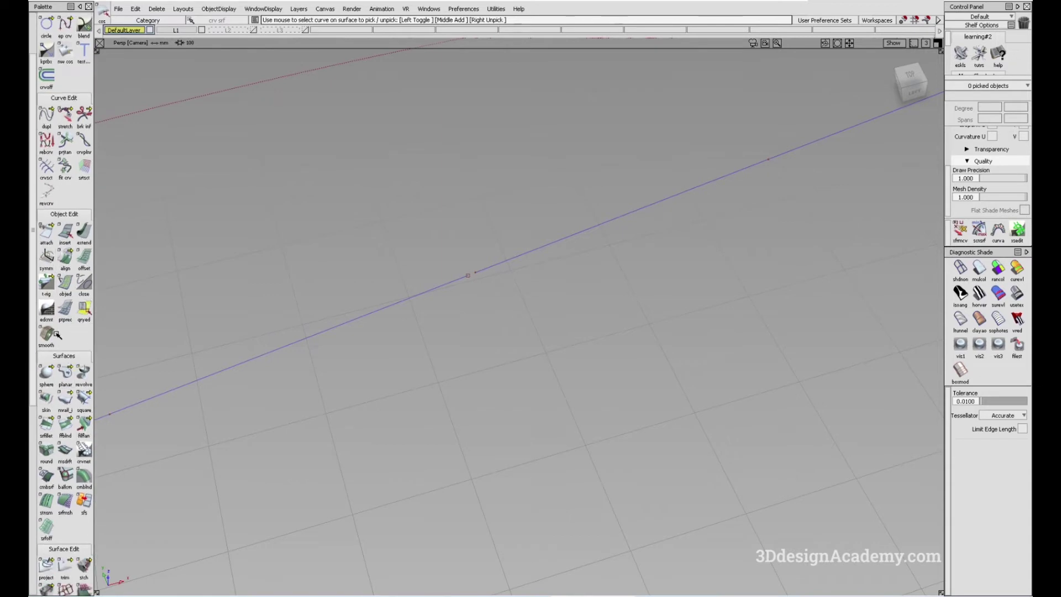
scroll(57, 335, "up", 3)
scroll(58, 331, "down", 2)
scroll(60, 321, "up", 2)
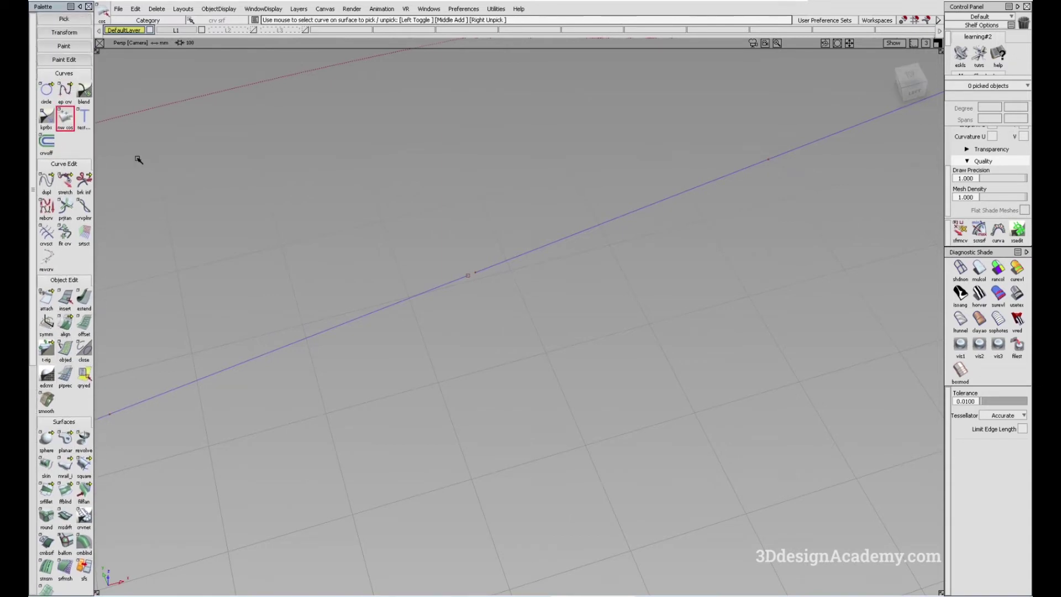
left_click_drag(480, 360, 522, 304, "alt+shift")
left_click(482, 282)
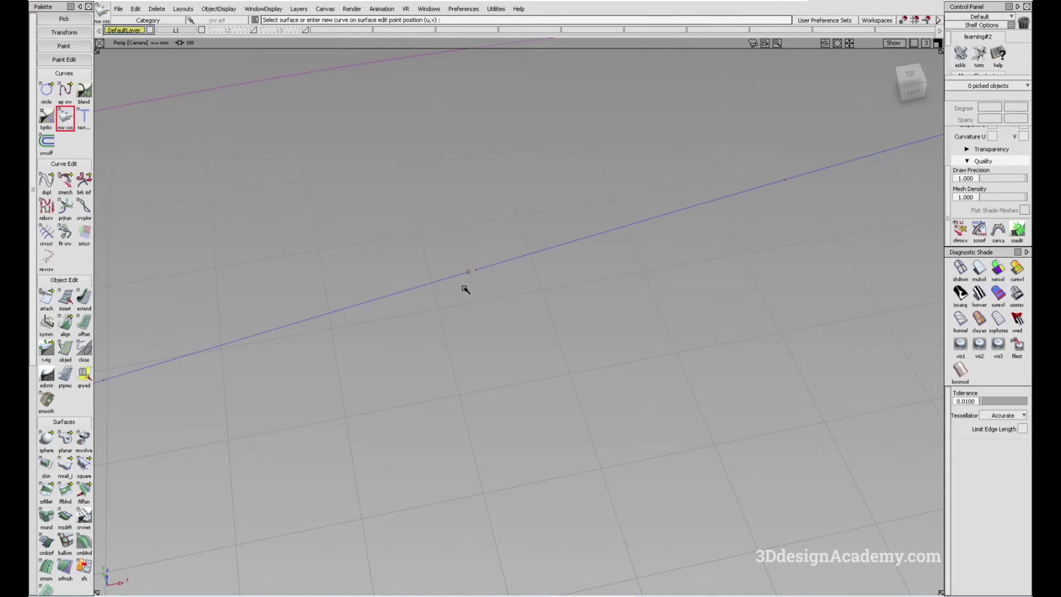
left_click(463, 262)
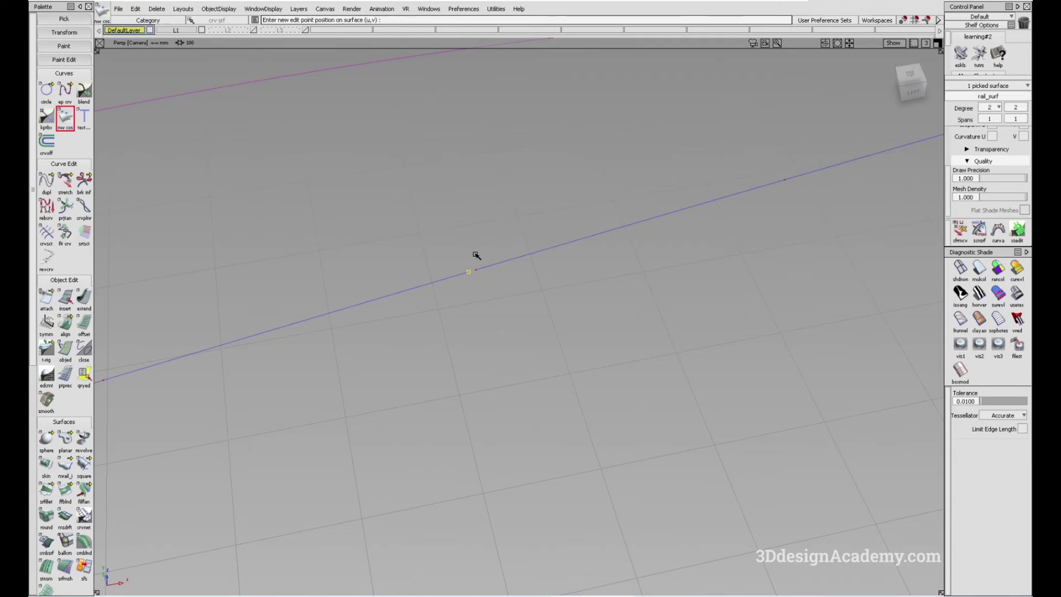
left_click_drag(545, 468, 529, 404, "ctrl+shift")
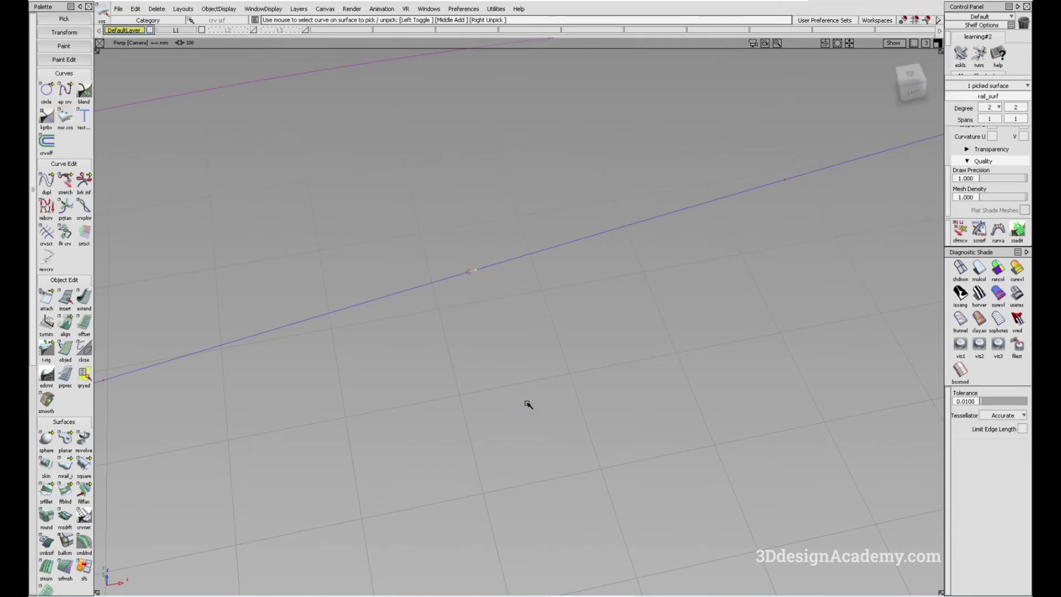
left_click(385, 519)
Try to trim the surface's upper region along the joined curve-on-surface line
scroll(51, 569, "down", 3)
left_click(66, 556)
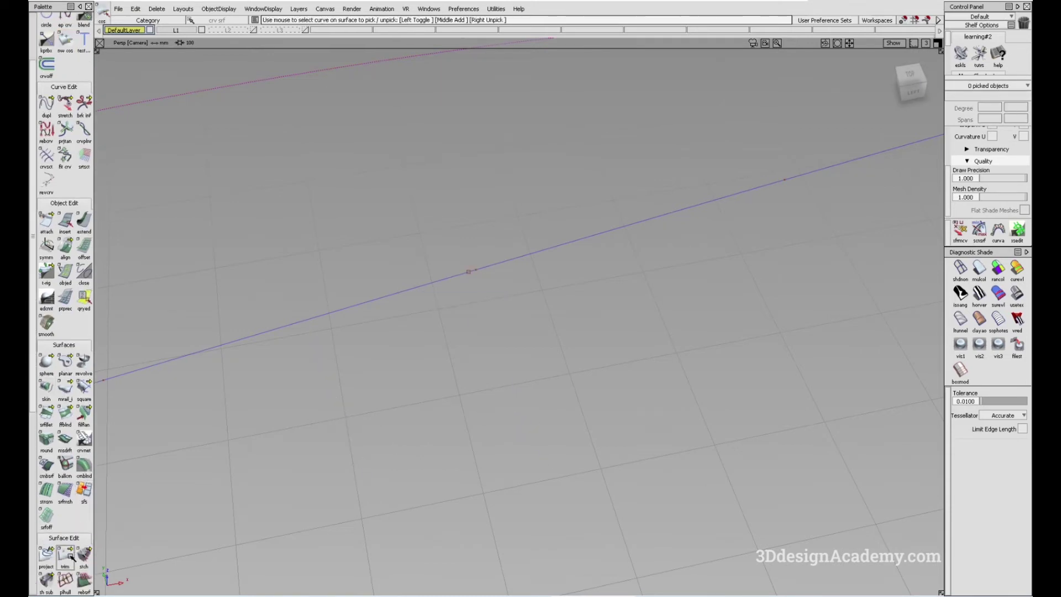
right_click_drag(608, 343, 586, 337, "alt+shift")
key("ctrl+z")
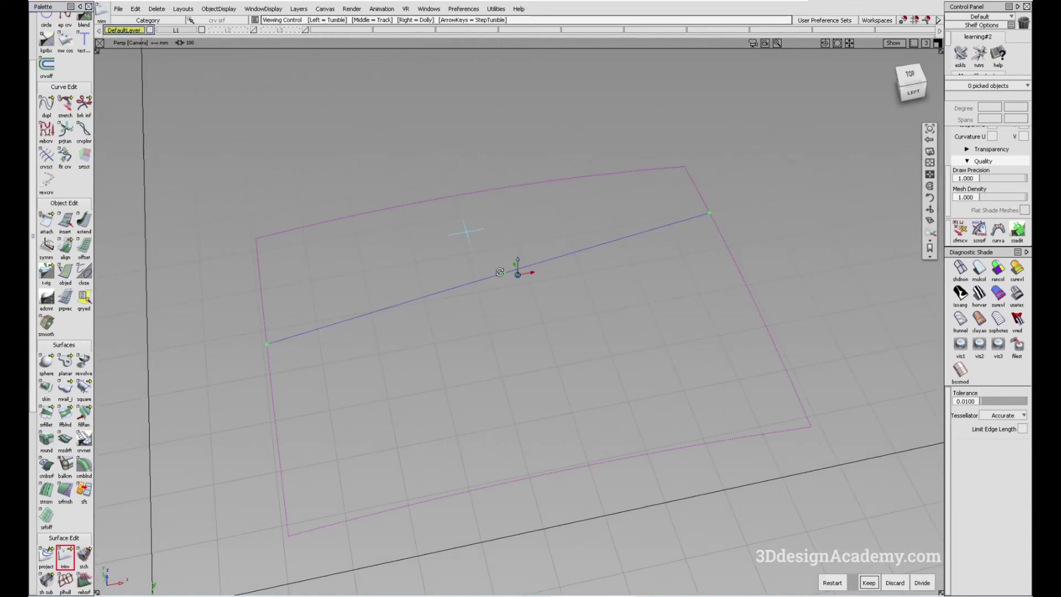
right_click_drag(501, 272, 545, 271, "alt+shift")
left_click_drag(503, 276, 562, 261, "alt+shift")
right_click_drag(512, 288, 558, 276, "alt+shift")
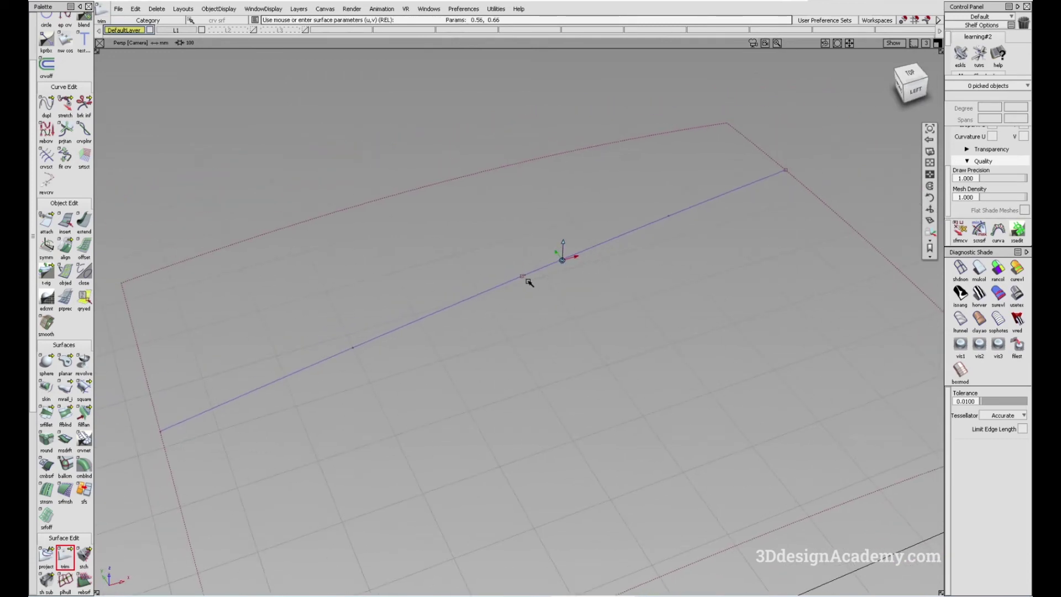
mouse_move(529, 282)
left_mouse_down("alt+shift")
mouse_move(552, 261)
mouse_move(419, 346)
mouse_move(519, 296)
mouse_move(554, 293)
mouse_move(476, 309)
left_mouse_up("alt+shift")
left_click_drag(529, 259, 506, 296, "alt+shift")
right_click_drag(507, 296, 512, 278, "alt+shift")
middle_click_drag(512, 278, 433, 325, "alt+shift")
left_click_drag(426, 419, 405, 338, "ctrl+shift")
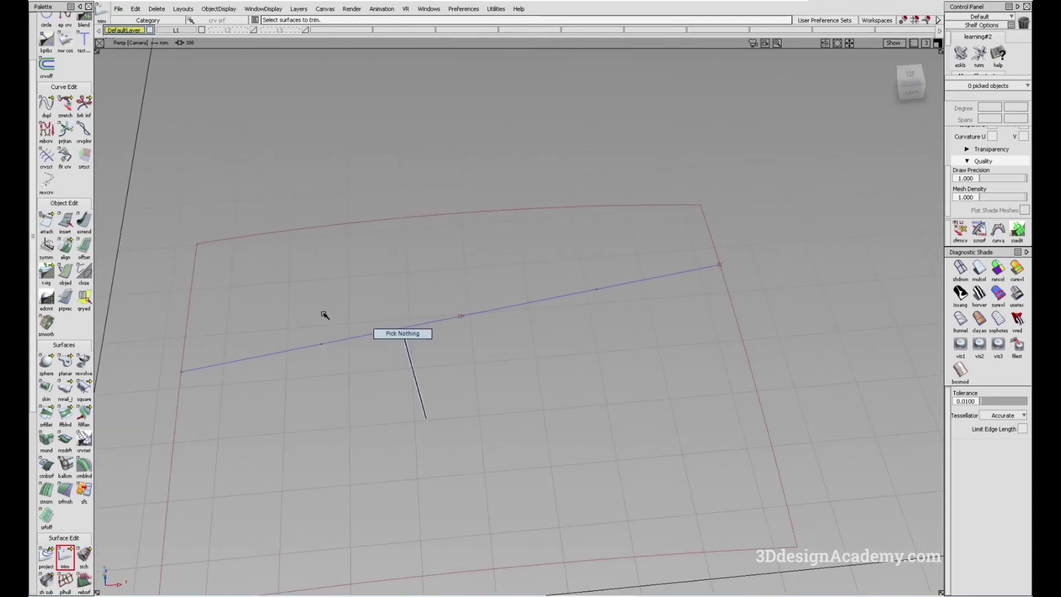
Delete the short curve-on-surface bridging the gap between the two segments
left_click_drag(325, 315, 486, 339, "alt+shift")
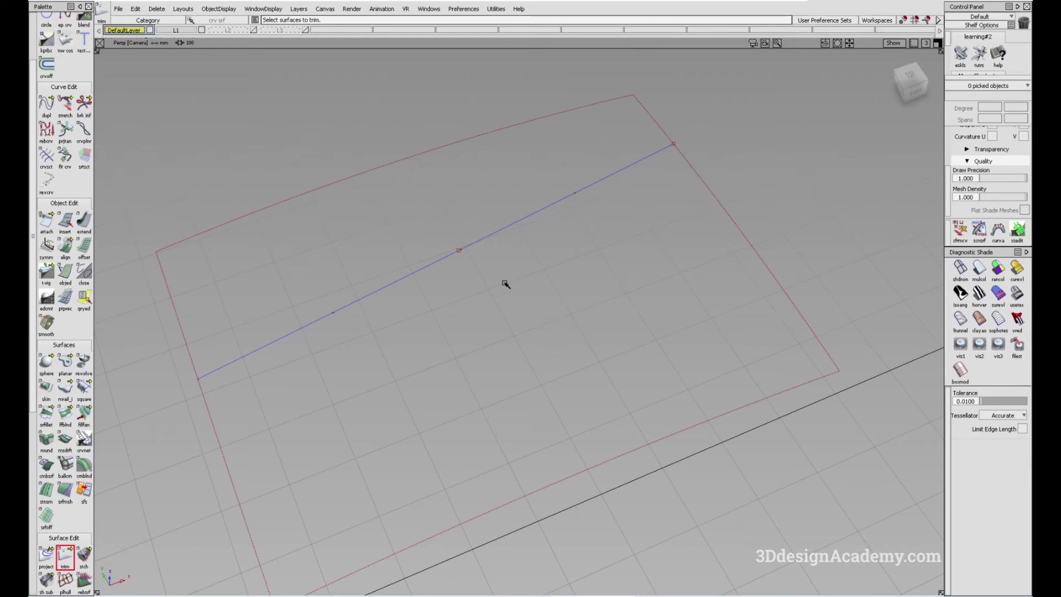
right_click_drag(459, 255, 541, 203, "alt+shift")
left_click_drag(574, 280, 461, 223, "ctrl+shift")
left_click(465, 215)
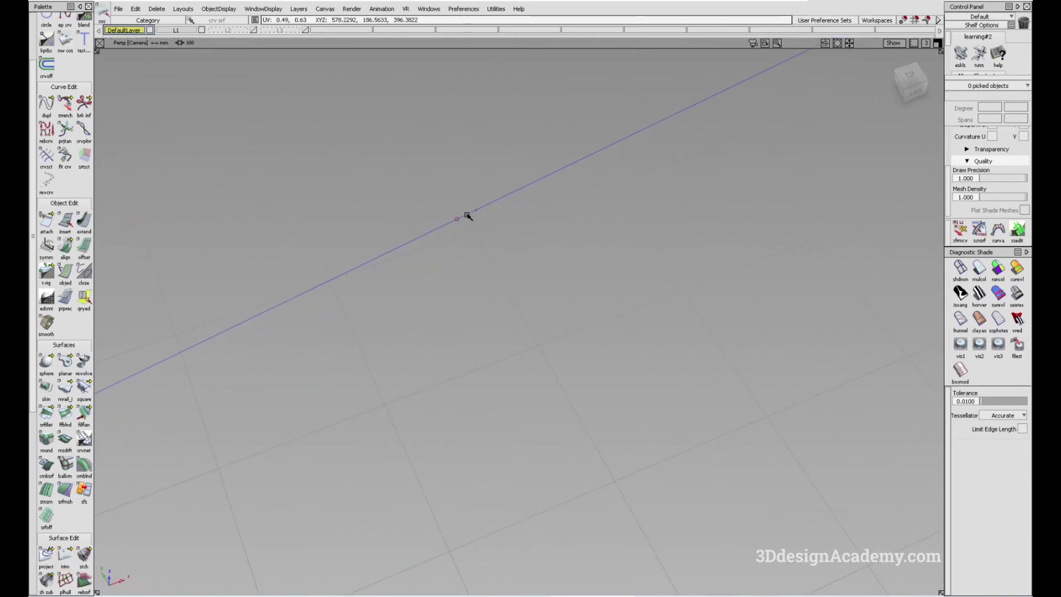
key("Delete")
key("Return")
Extend the longer curve-on-surface segment from its open end across the gap so it overlaps the other segment
left_click(84, 221)
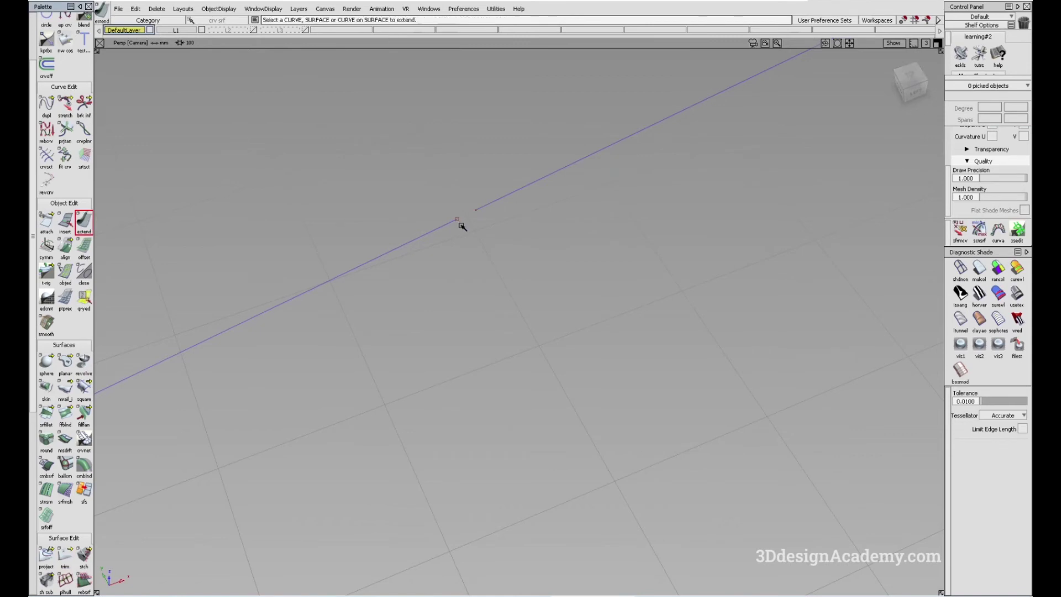
left_click_drag(457, 221, 495, 205)
right_click_drag(480, 209, 585, 161, "alt+shift")
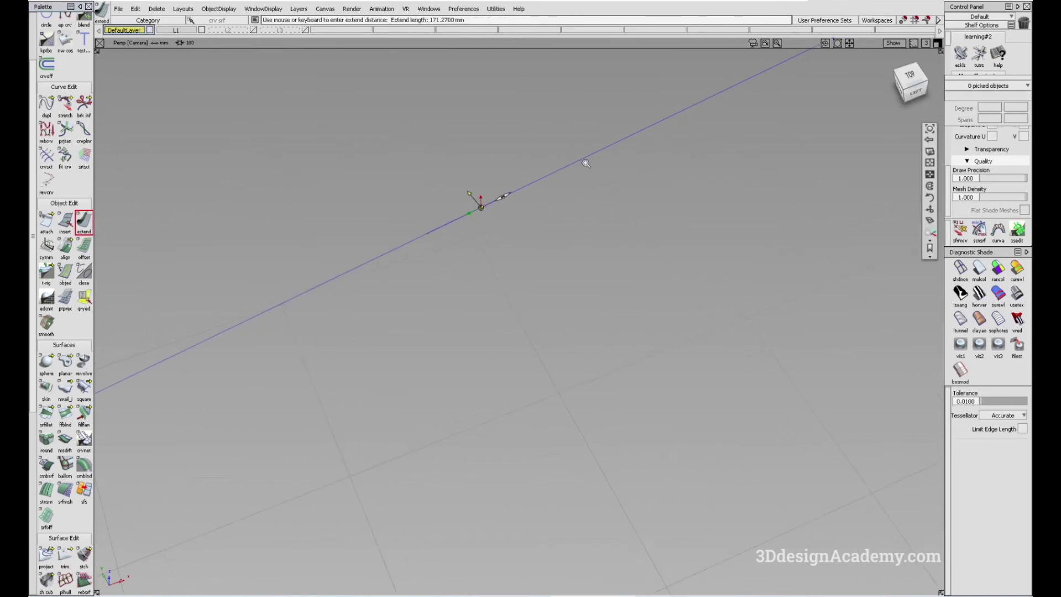
right_click_drag(444, 230, 484, 208, "alt+shift")
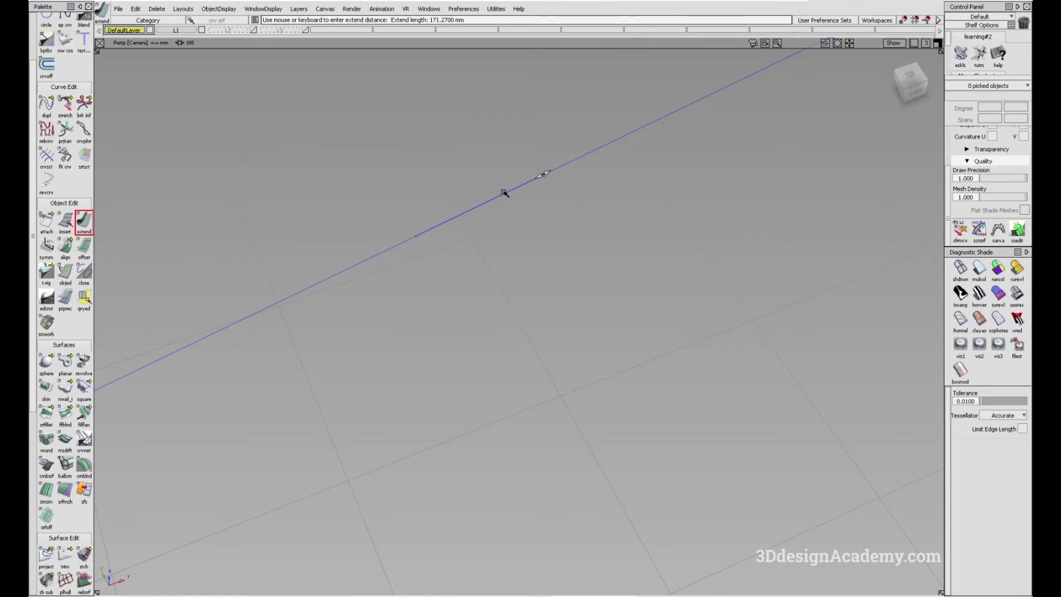
right_click_drag(556, 214, 475, 254, "alt+shift")
key("ctrl+z")
left_click_drag(475, 254, 427, 276, "alt+shift")
key("ctrl+z")
right_click_drag(571, 232, 457, 249, "alt+shift")
middle_click_drag(434, 269, 482, 304, "alt+shift")
left_click_drag(500, 374, 476, 252, "ctrl+shift")
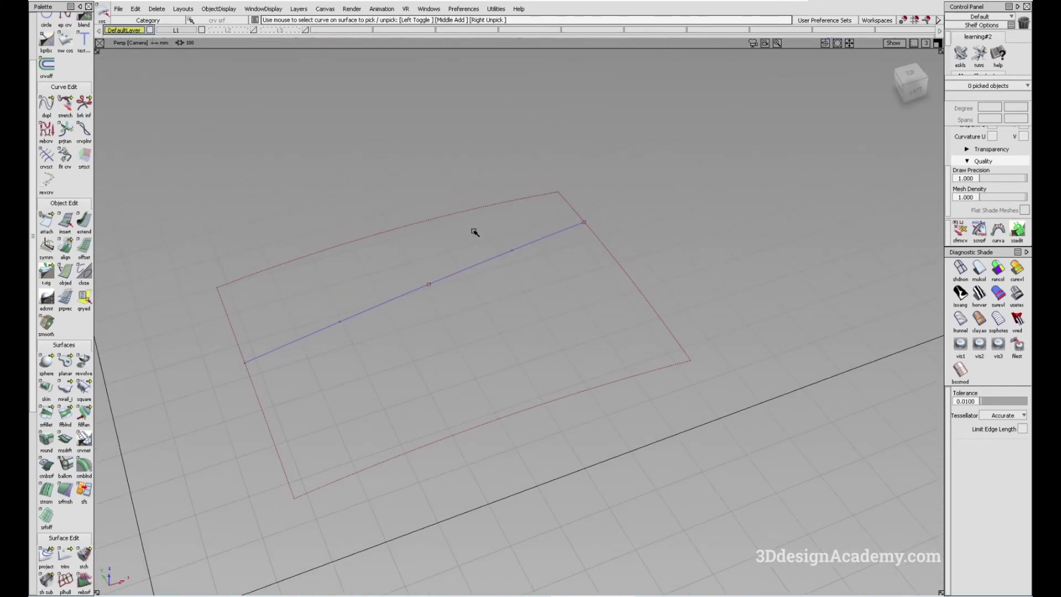
Hide the surface on layer L1 and show the surface with two converging curves-on-surface on layer L2
left_click(201, 30)
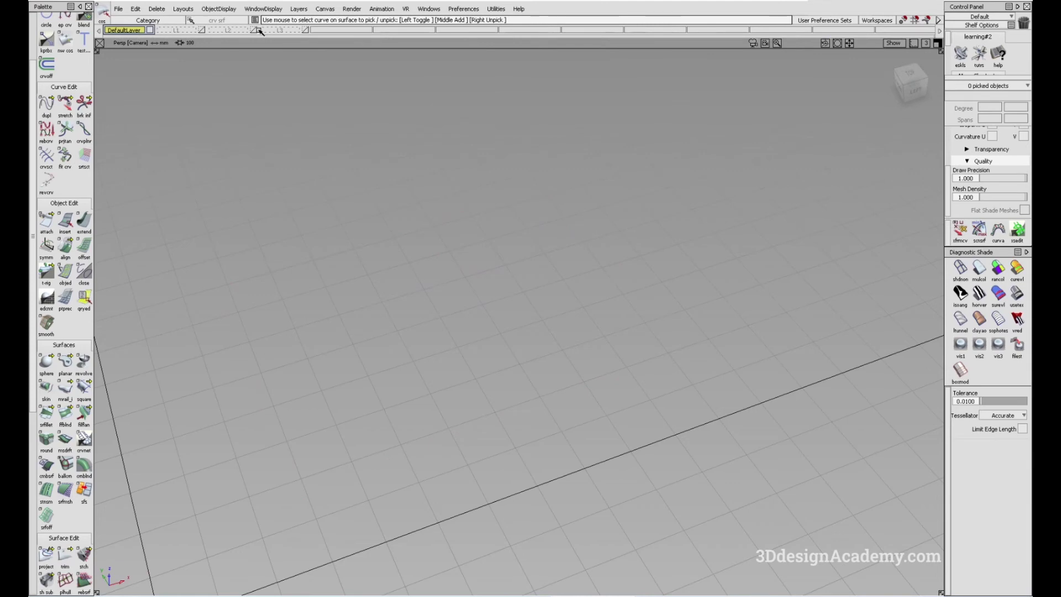
left_click(253, 30)
right_click_drag(308, 364, 433, 336, "alt+shift")
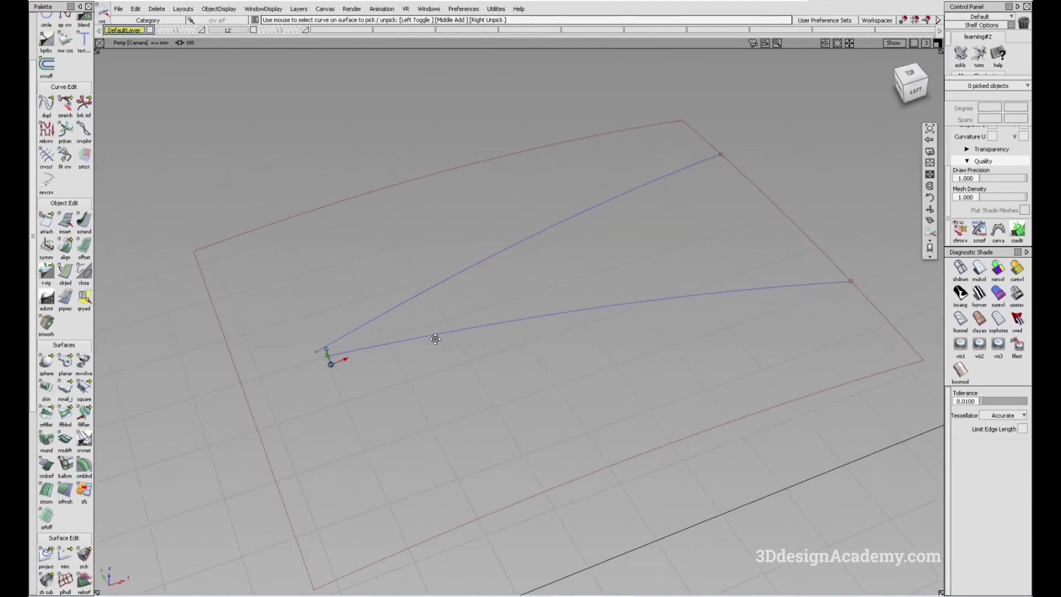
Try to extend the converging curves-on-surface at their open ends so they meet across the gap
left_click_drag(434, 336, 445, 358, "alt+shift")
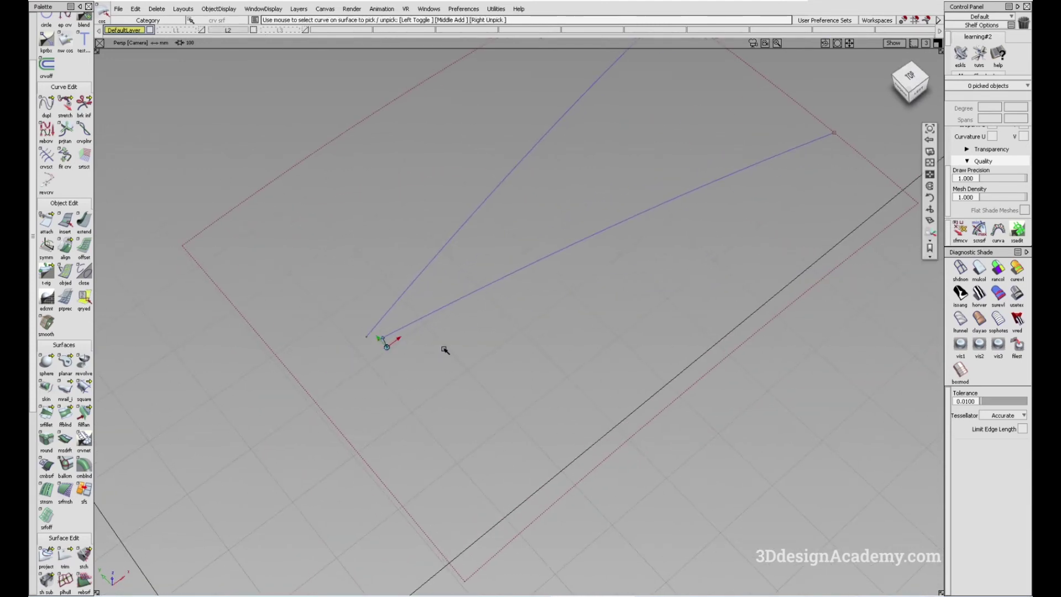
right_click_drag(445, 349, 412, 367, "alt+shift")
left_click_drag(383, 445, 318, 287, "ctrl+shift")
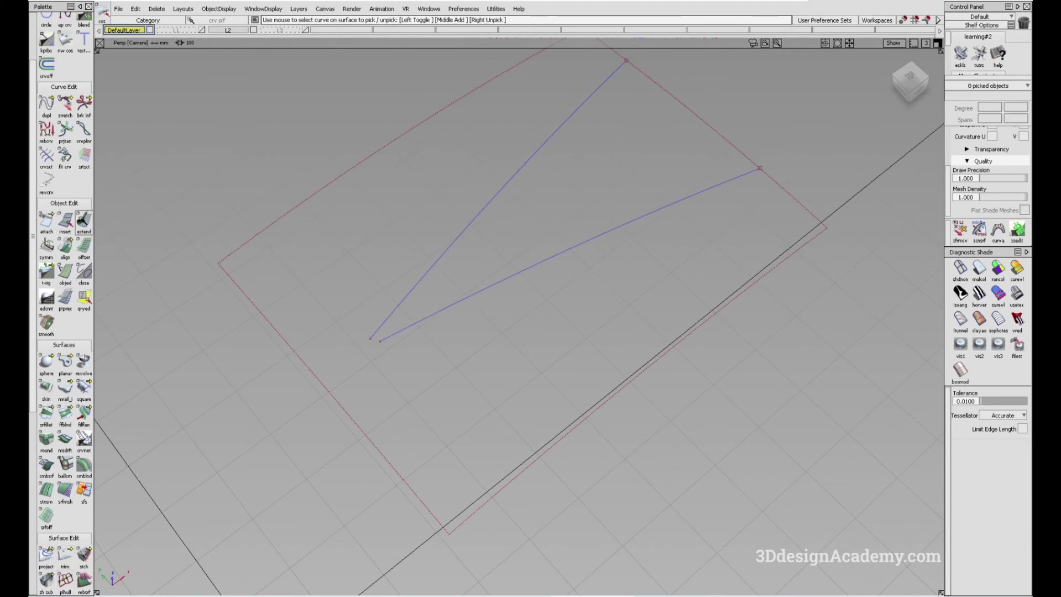
double_click(84, 220)
left_click(723, 369)
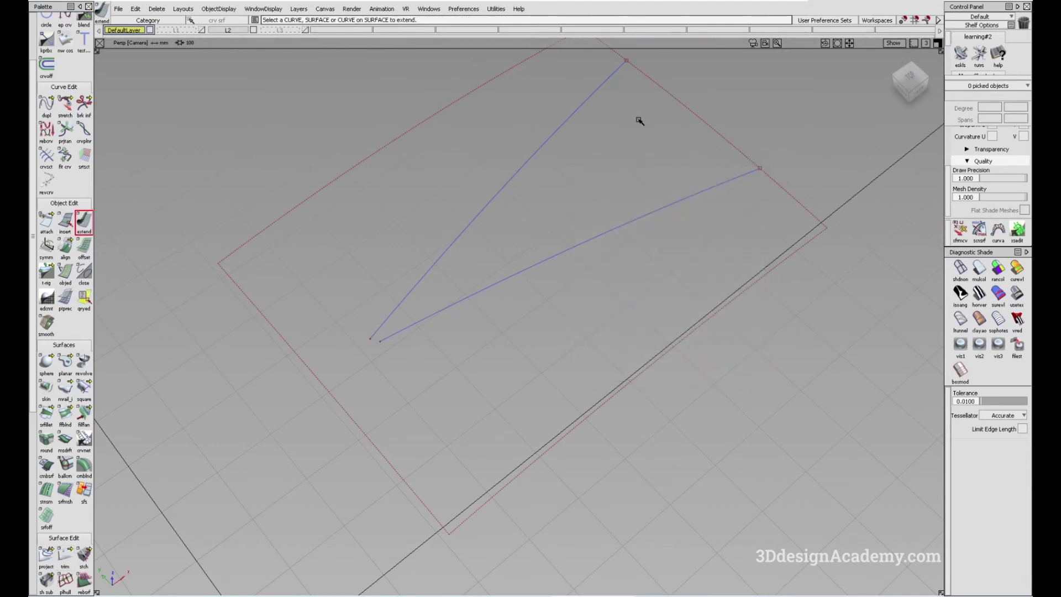
left_click_drag(556, 310, 500, 309, "alt+shift")
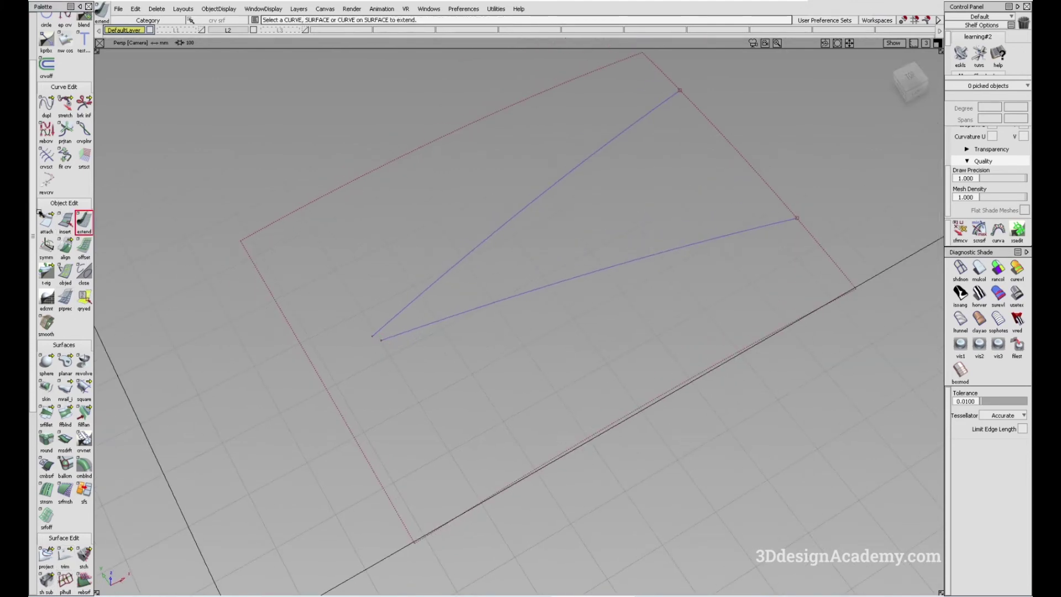
double_click(82, 224)
left_click(722, 369)
left_click(363, 355)
left_click_drag(385, 324, 367, 358)
key("ctrl+z")
key("ctrl+z")
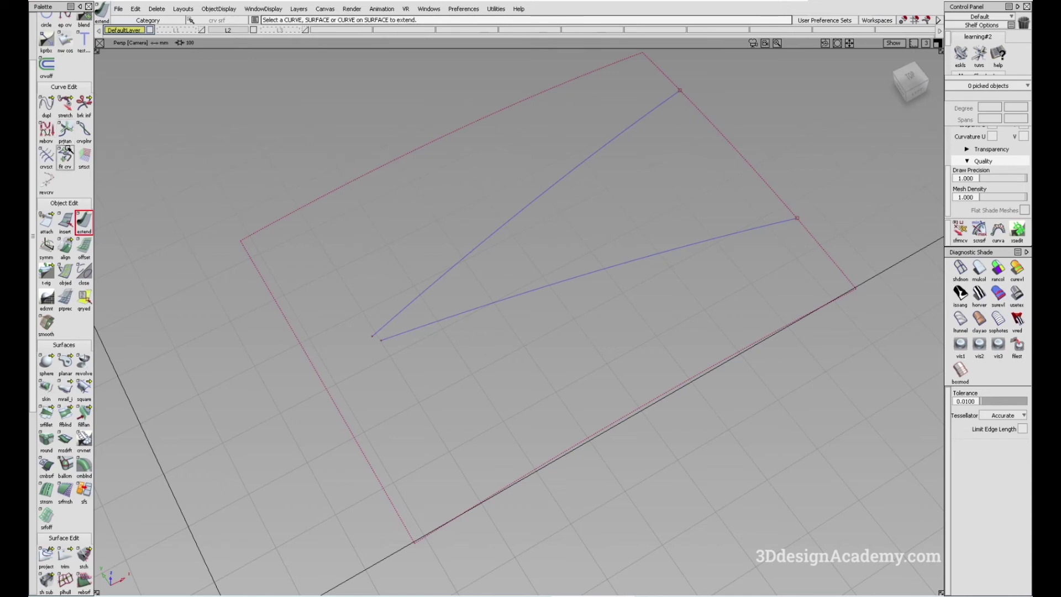
Try to trim the surface in the region between the two converging curves with Trim's Extend option turned on
scroll(64, 73, "up", 1)
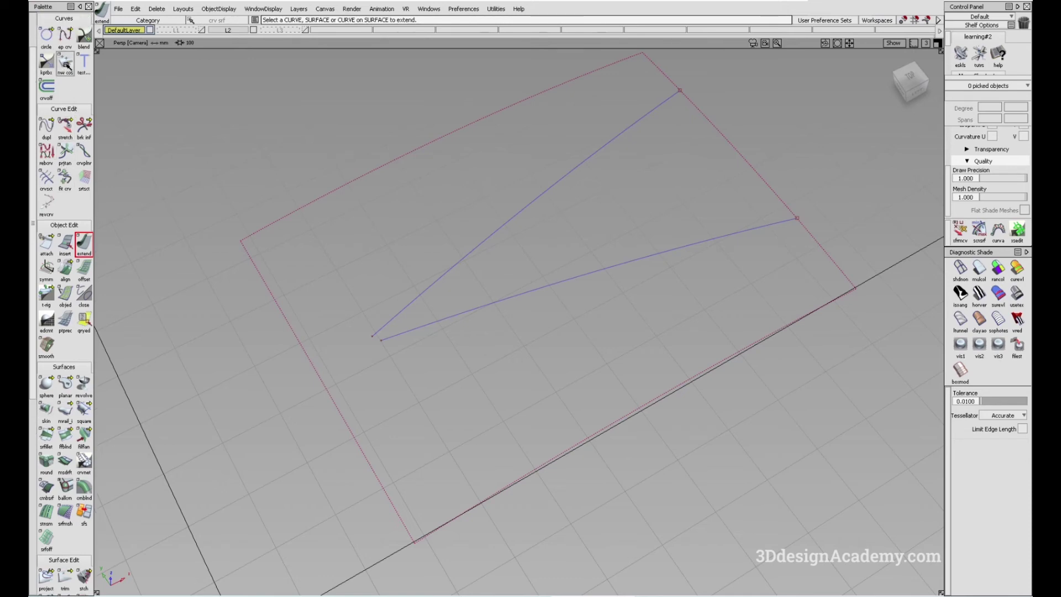
middle_click_drag(462, 321, 417, 297, "alt+shift")
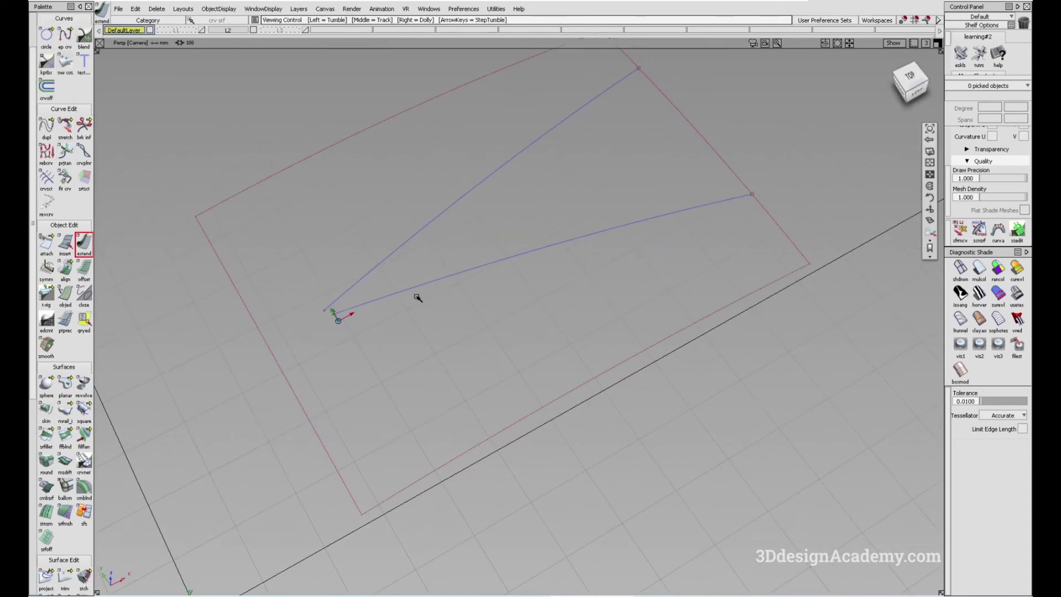
double_click(65, 578)
left_click_drag(980, 268, 762, 251)
left_click(741, 275)
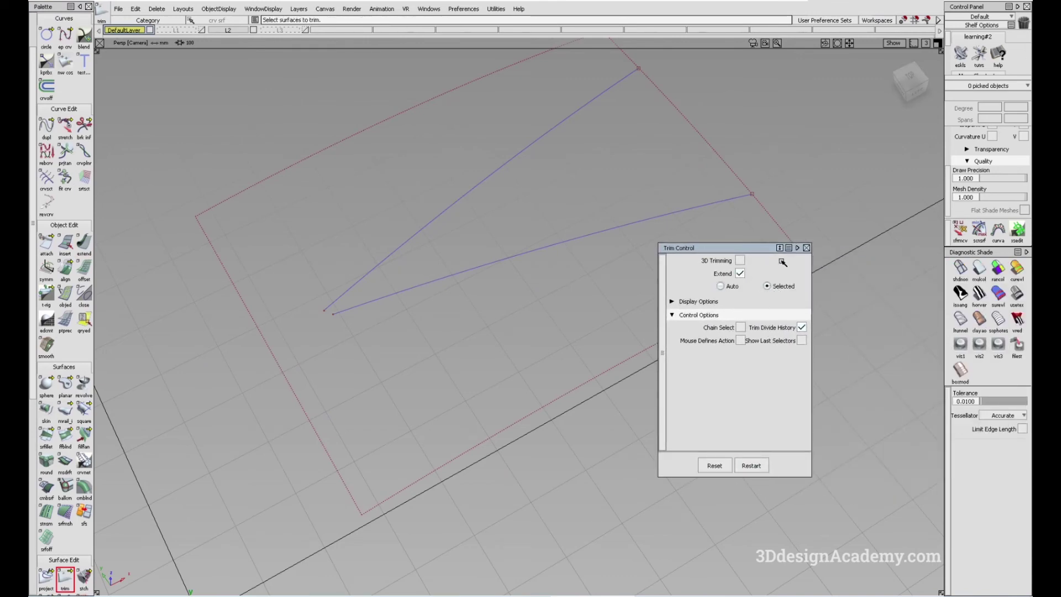
left_click(807, 248)
left_click(511, 248)
left_click(511, 249)
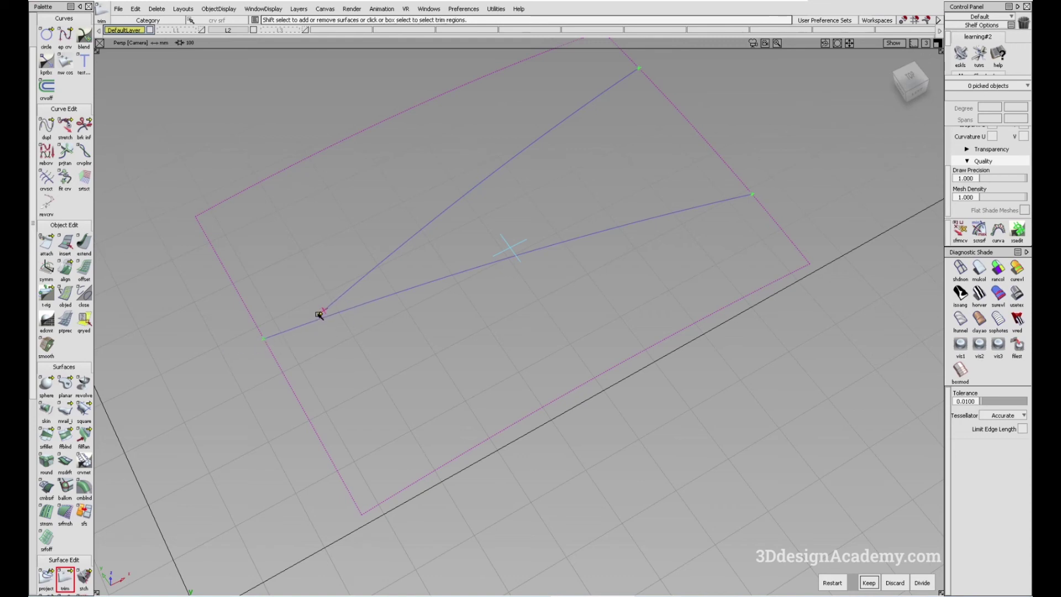
key("ctrl+z")
Draw a short curve-on-surface joining the open ends of the two converging curves to close the gap
left_click_drag(360, 306, 305, 343, "alt+shift")
left_click_drag(298, 351, 243, 157, "ctrl+shift")
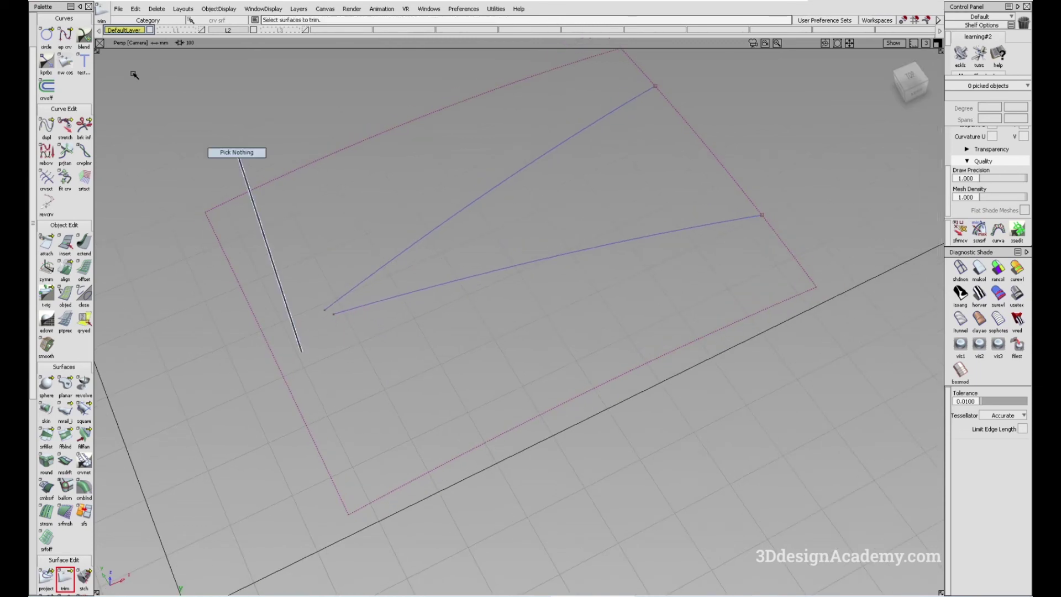
left_click(65, 67)
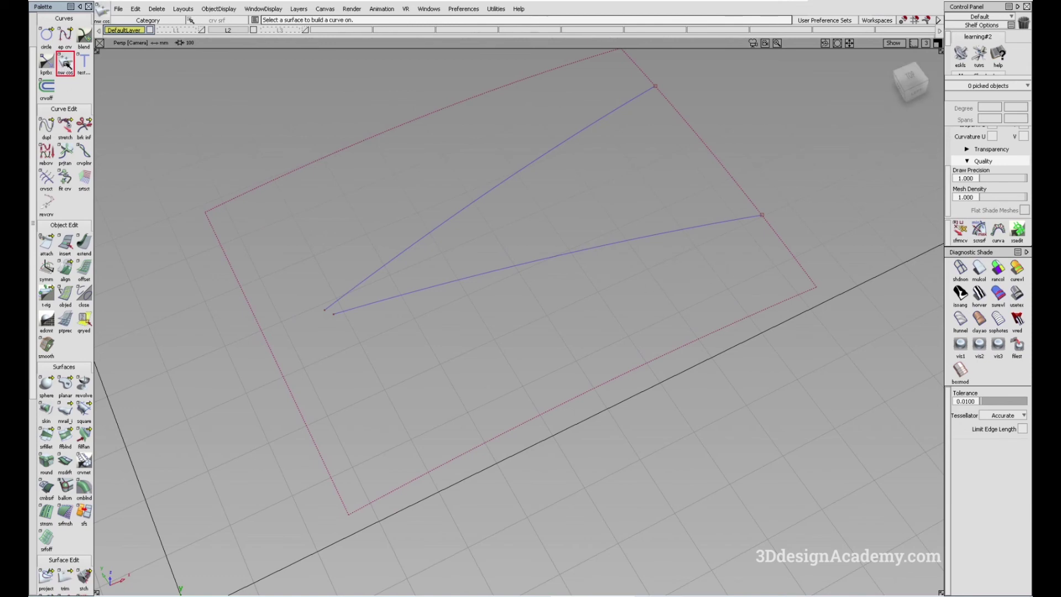
left_click(359, 239)
left_click(323, 311, "ctrl")
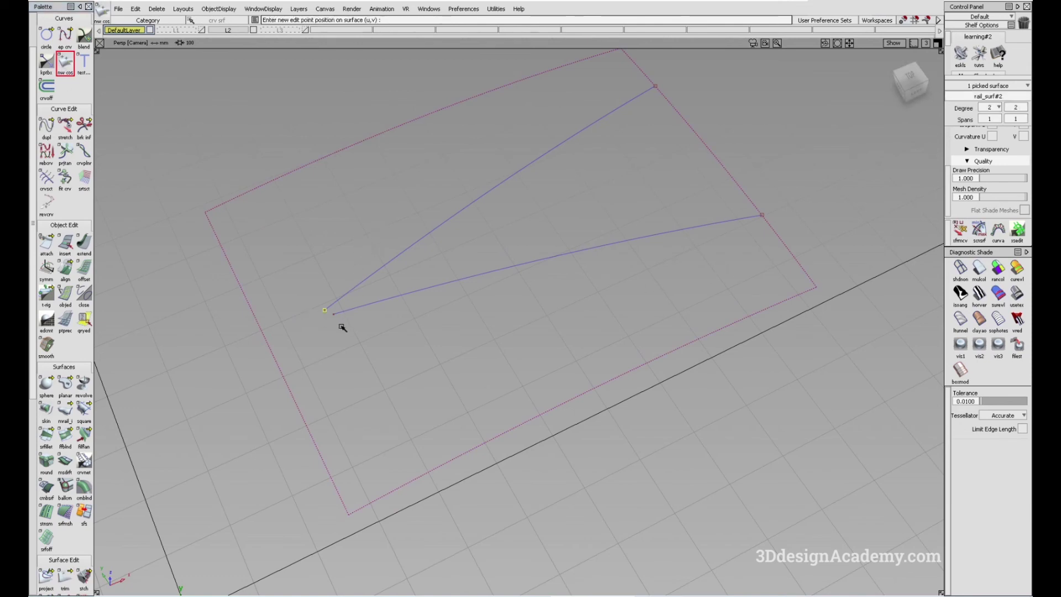
left_click(340, 326, "ctrl")
left_click_drag(341, 379, 232, 386, "ctrl+shift")
Trim the surface, keeping only the wedge-shaped region enclosed by the curves-on-surface
left_click(65, 580)
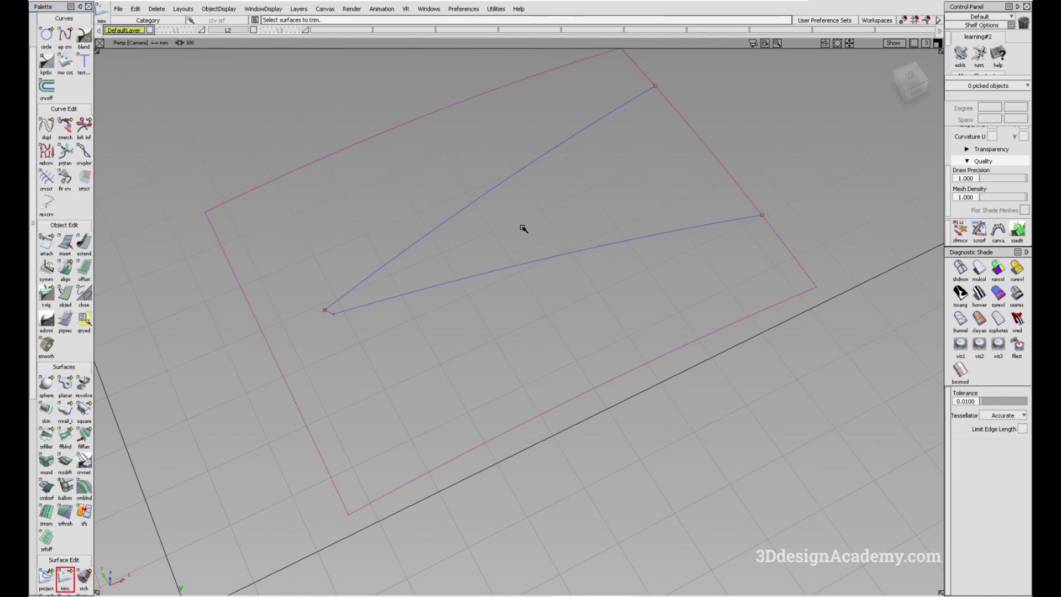
left_click(528, 231)
key("space")
middle_click_drag(597, 253, 597, 254, "alt+shift")
left_click(625, 179)
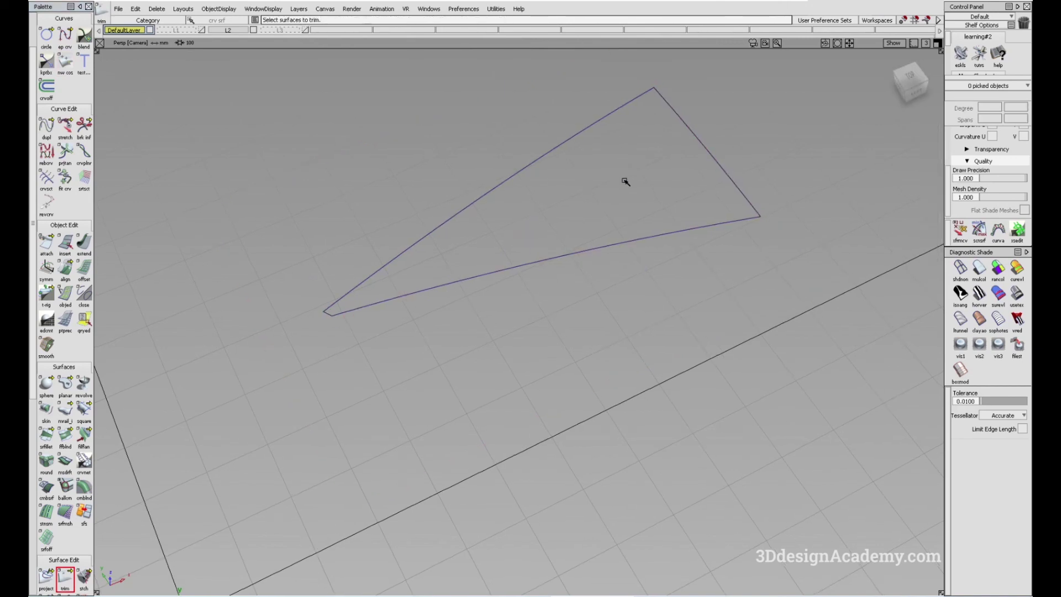